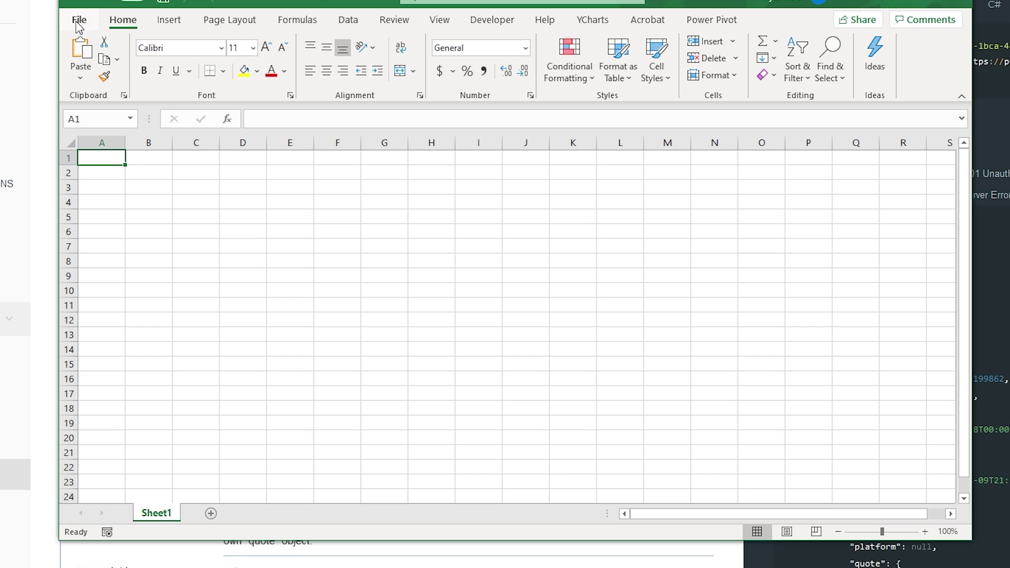
Start importing data from the web and switch the source settings to the advanced mode
click(350, 24)
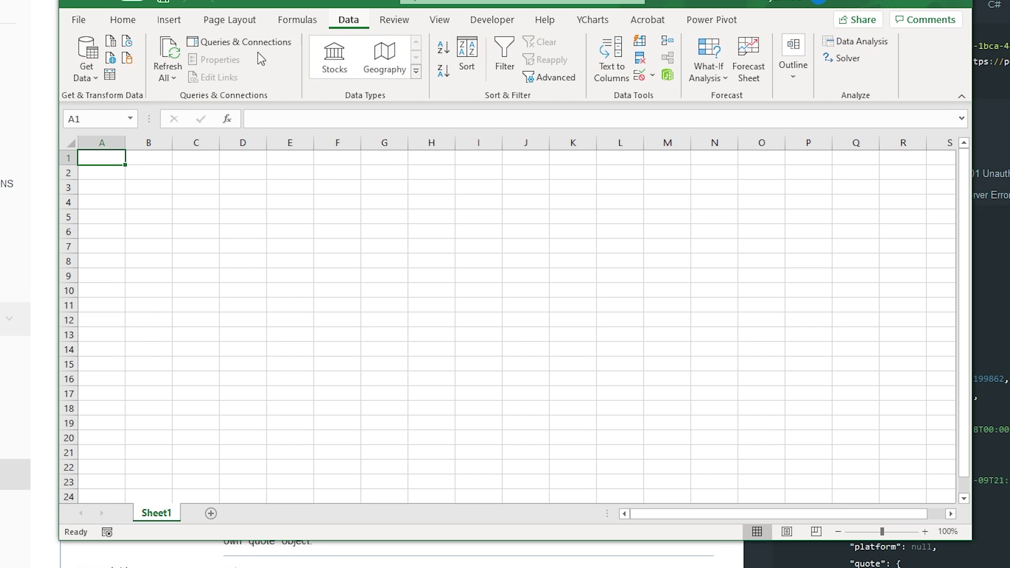
click(86, 58)
click(88, 59)
click(111, 59)
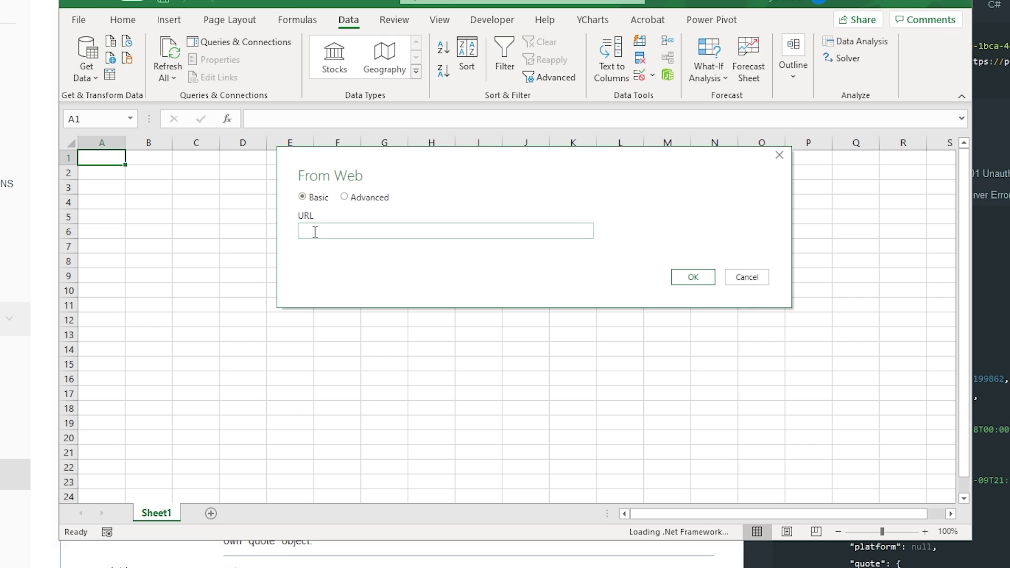
click(345, 197)
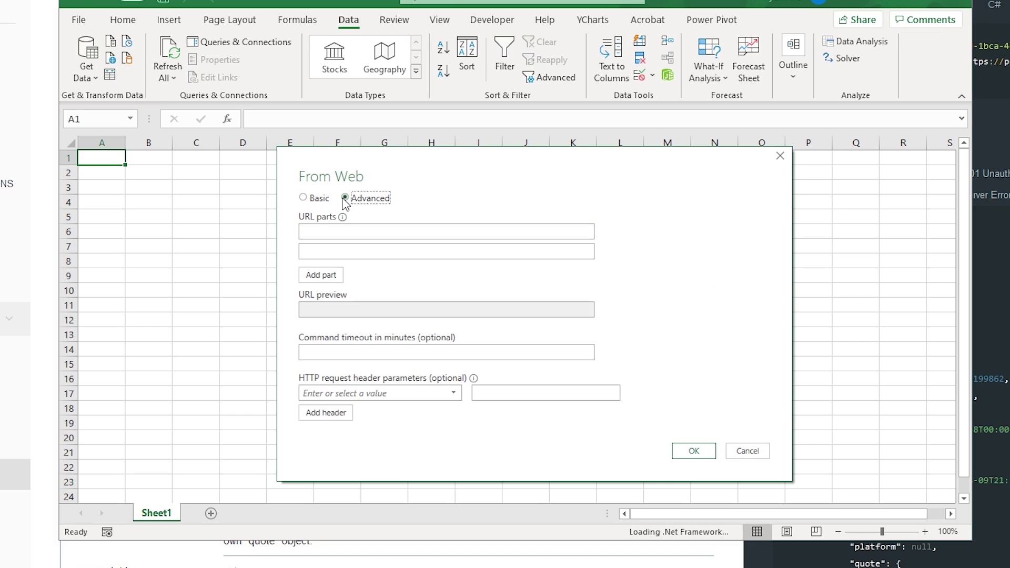
click(323, 231)
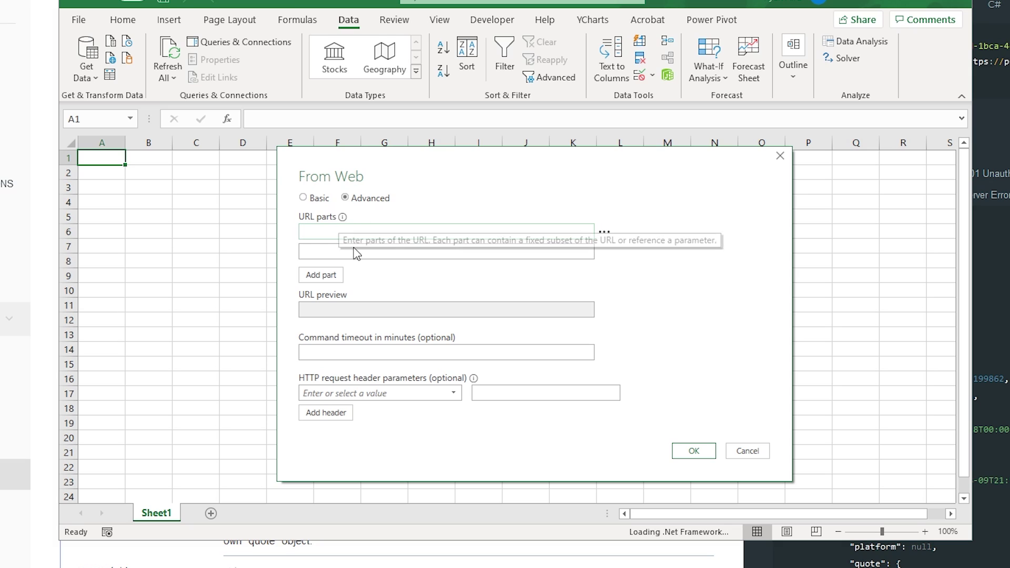
click(604, 231)
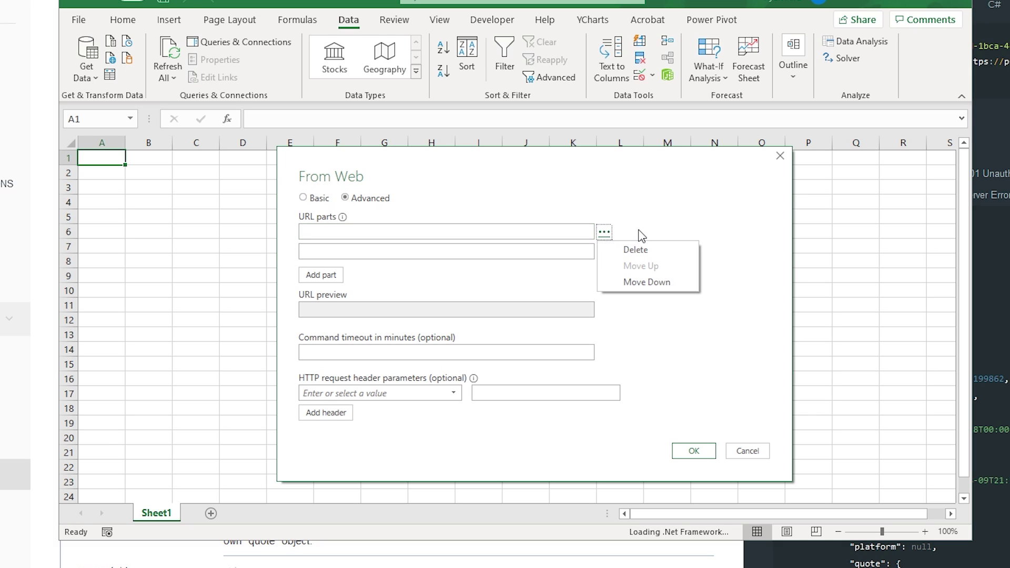
click(524, 230)
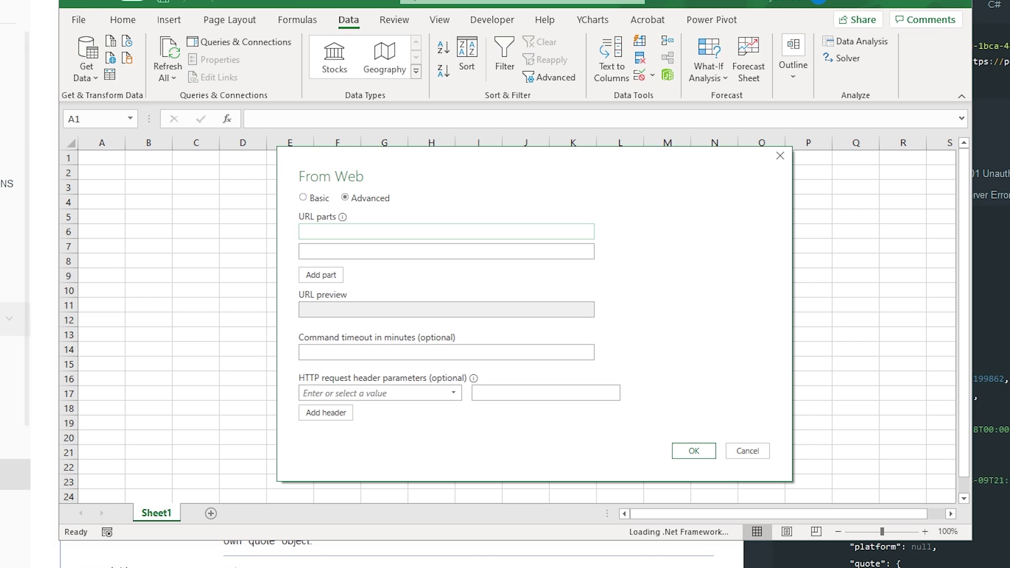
click(334, 227)
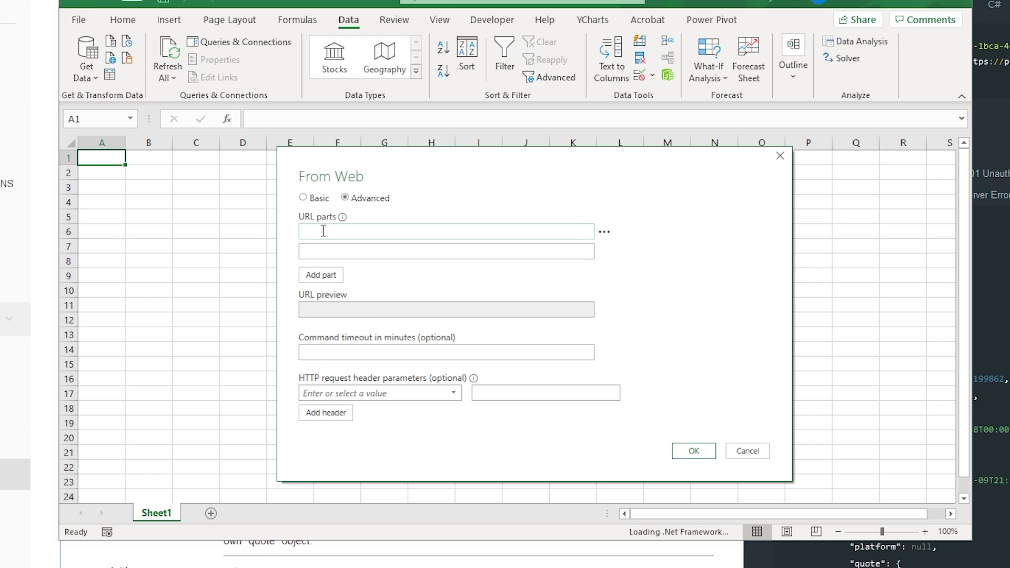
right_click(334, 228)
click(364, 290)
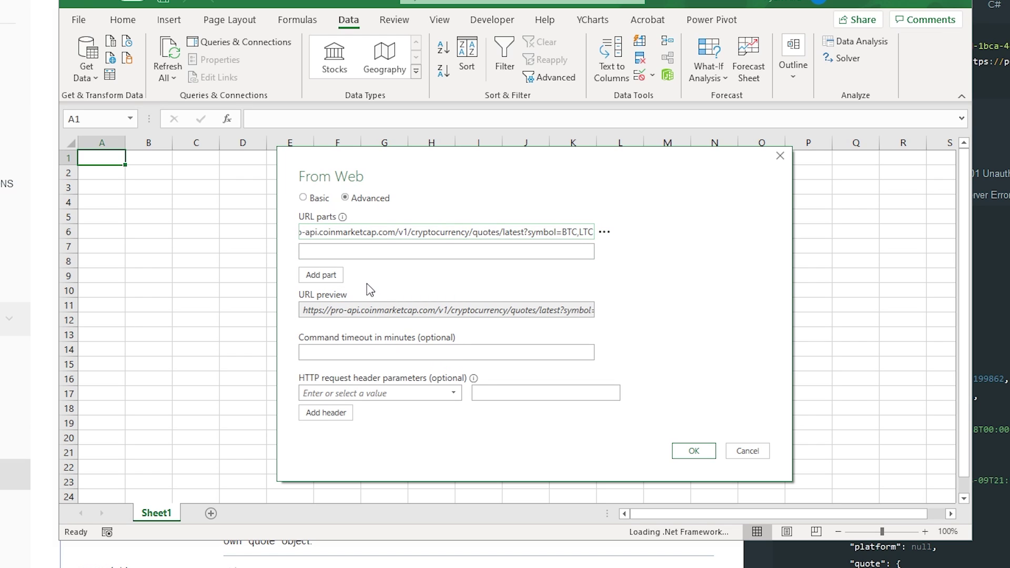
Examine the pasted URL's endpoint path and its symbol query parameter
double_click(420, 233)
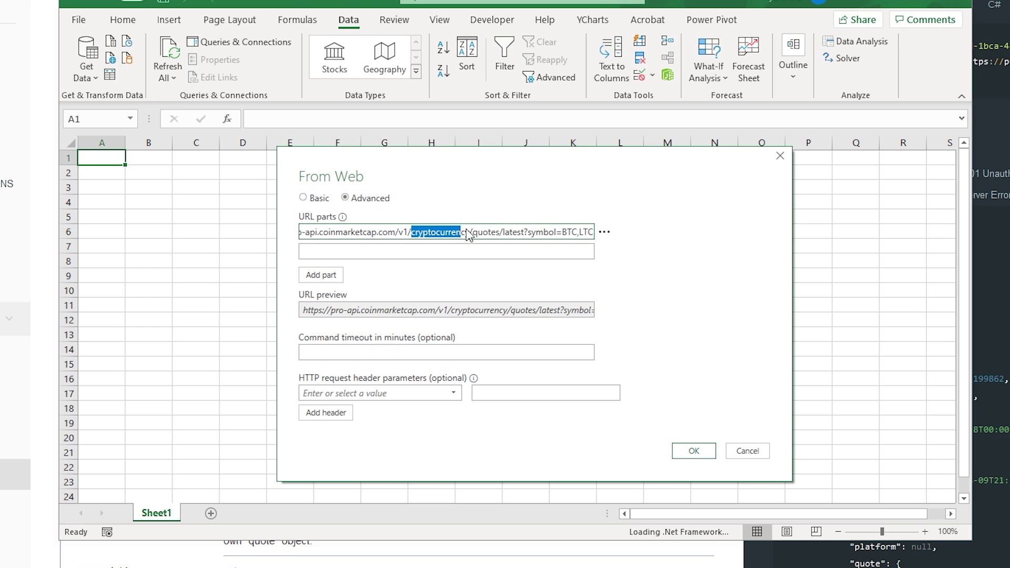
click(509, 233)
double_click(515, 233)
click(528, 233)
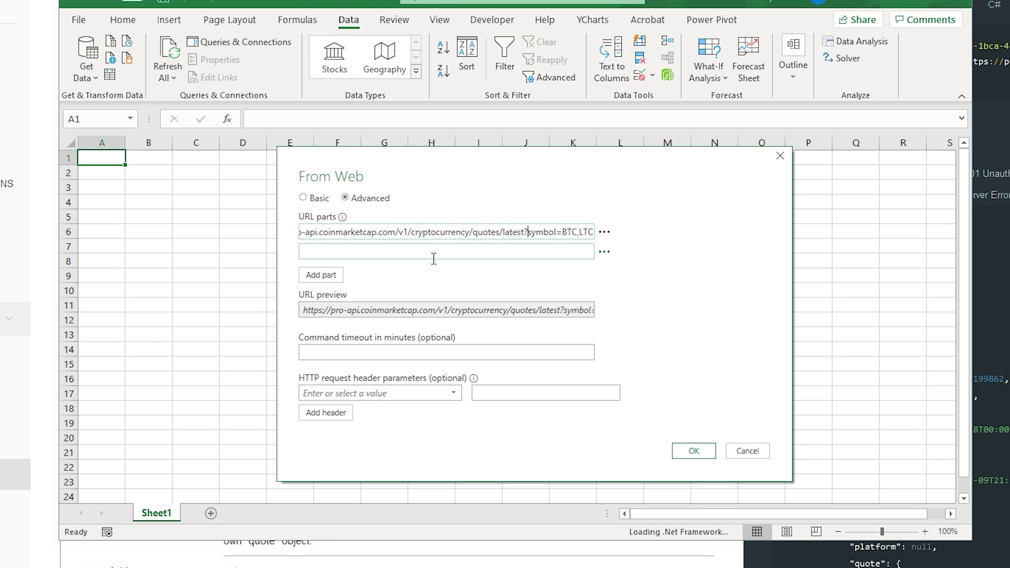
drag(528, 233, 556, 233)
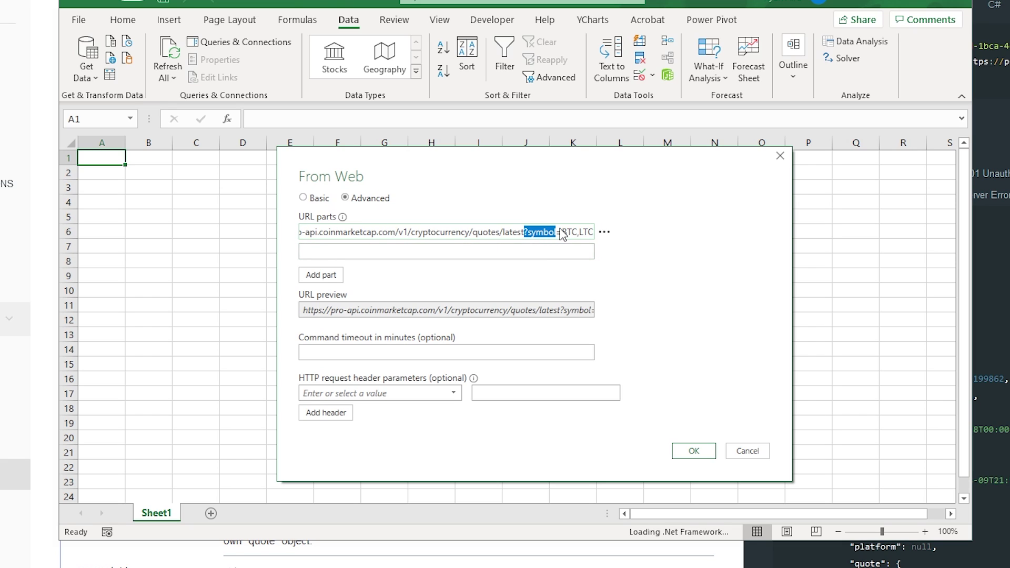
click(580, 232)
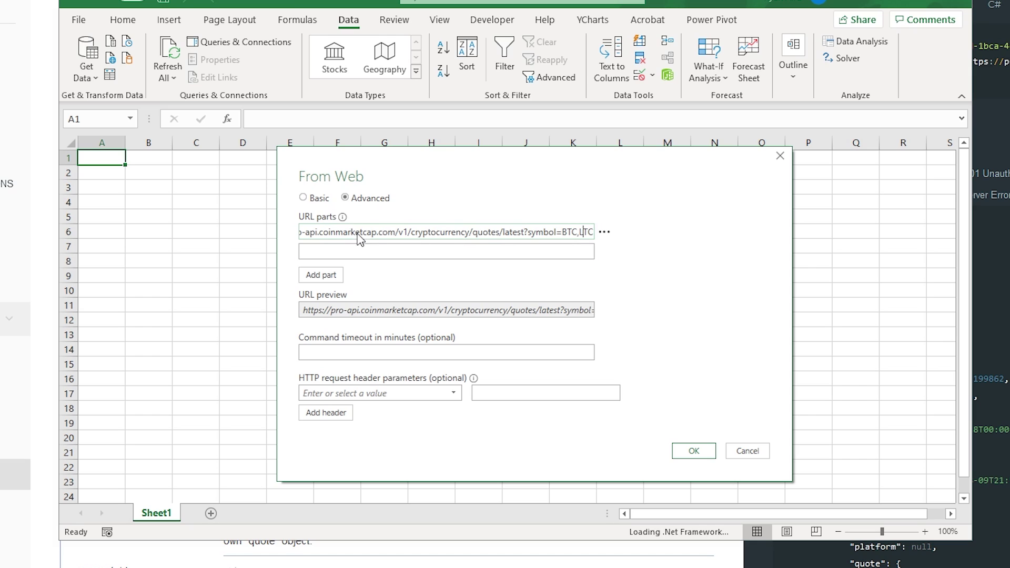
drag(319, 236, 558, 236)
click(557, 235)
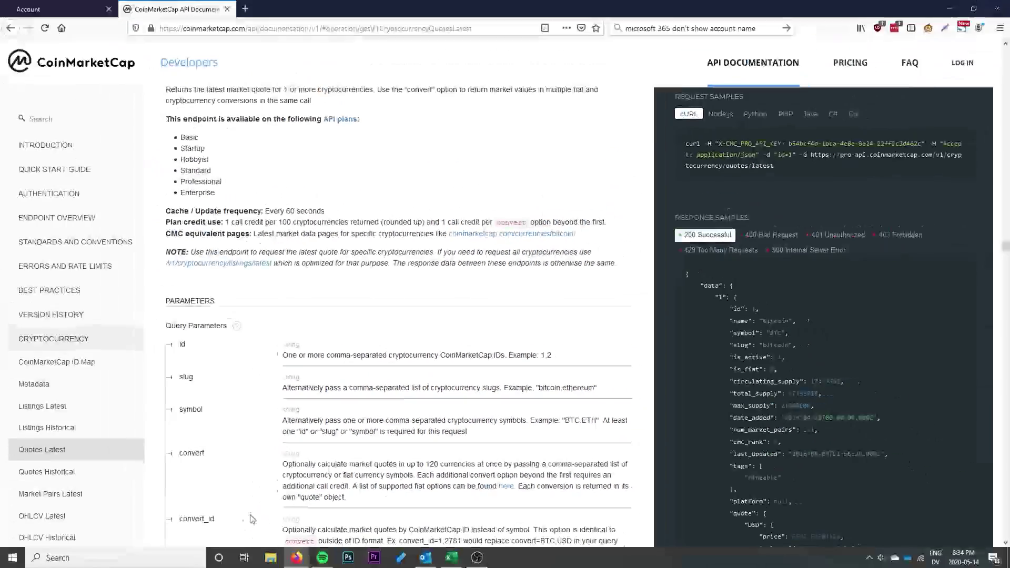
Check the convert query parameter of the Quotes Latest endpoint in the CoinMarketCap API documentation in the browser, and return to the Excel web import
scroll(293, 387, down, 1)
scroll(293, 387, down, 4)
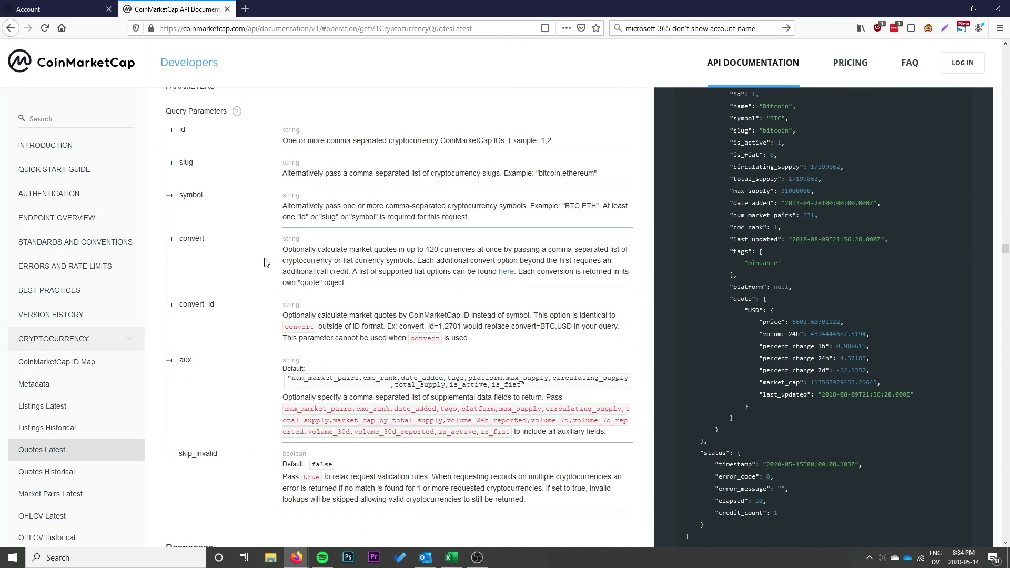
double_click(185, 241)
click(218, 242)
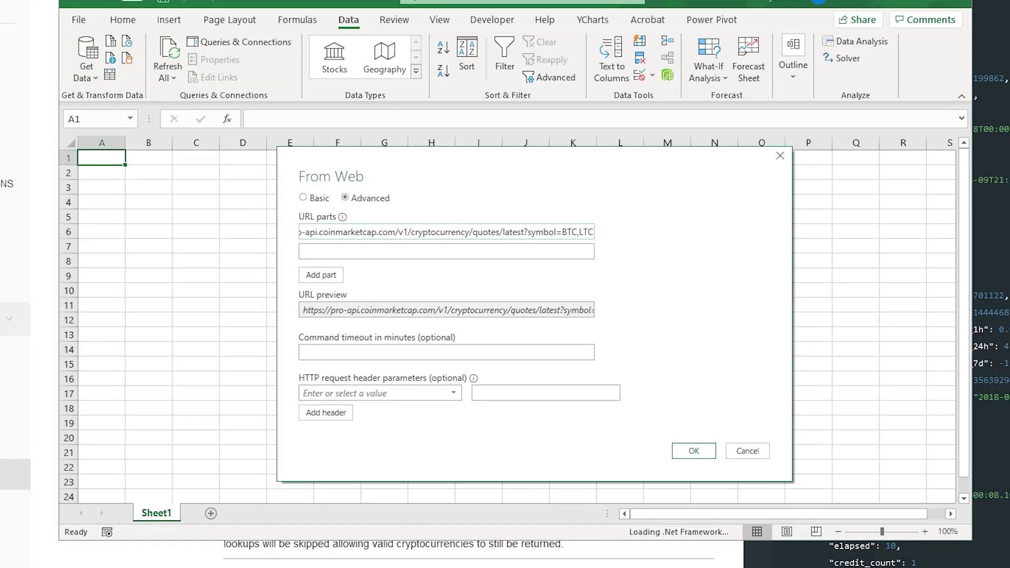
mouse_move(462, 248)
click(356, 254)
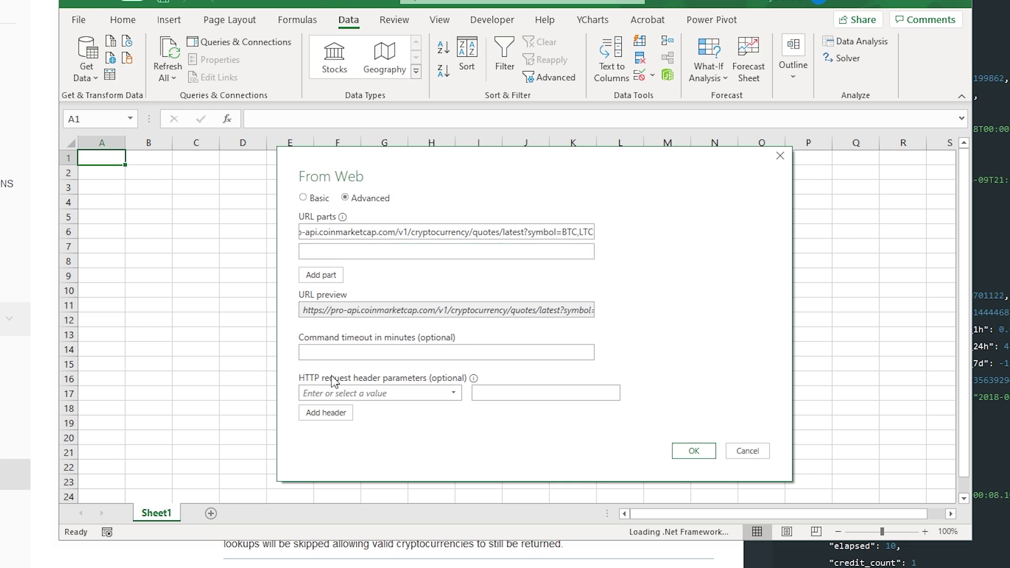
Paste X-CMC_PRO_API_KEY as the name of the HTTP request header
click(389, 393)
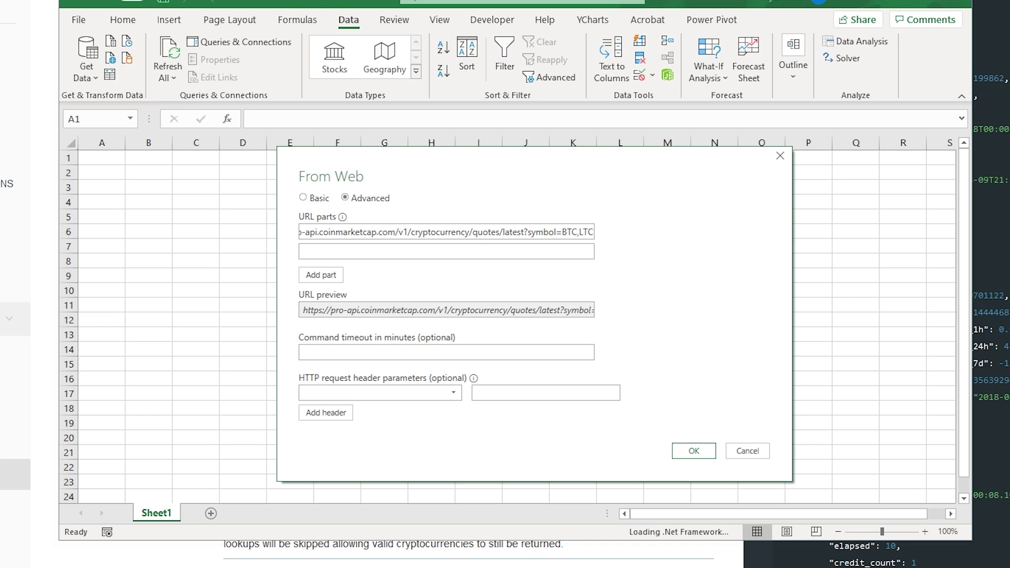
click(326, 391)
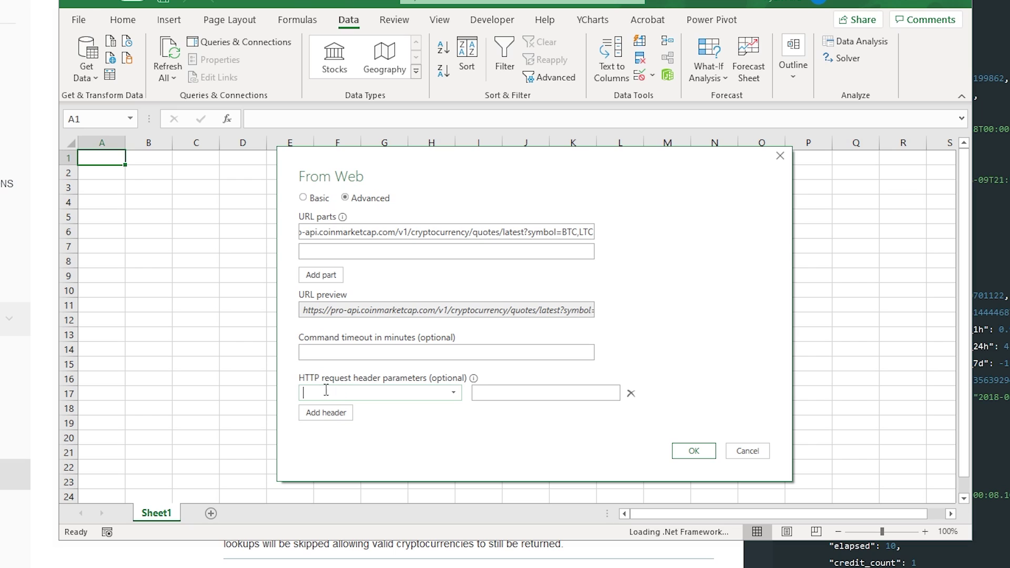
right_click(325, 390)
click(359, 452)
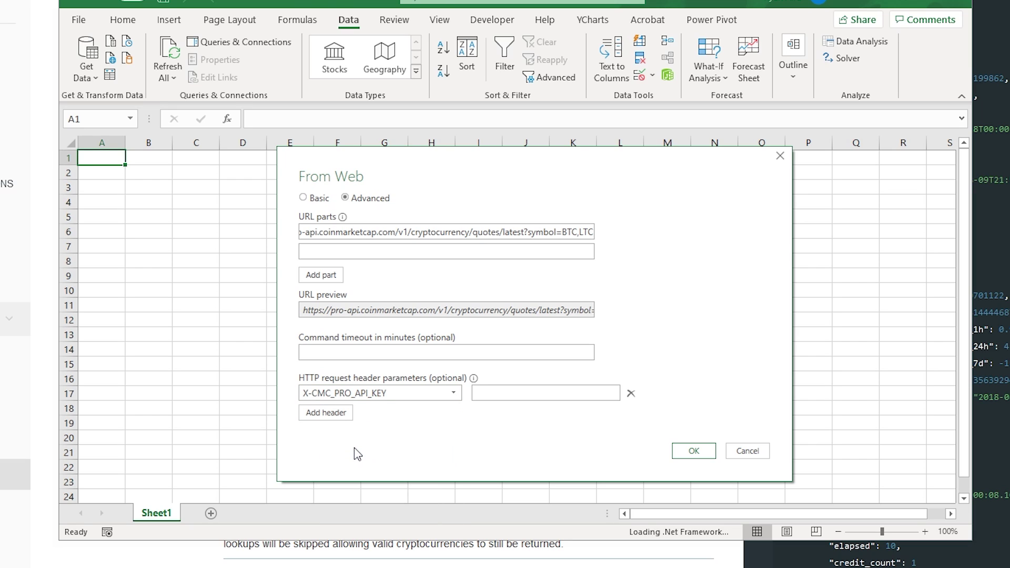
Compare the entered header name with the API key methods in the Authentication section of the CoinMarketCap documentation in the browser
click(305, 393)
drag(303, 393, 392, 394)
click(397, 395)
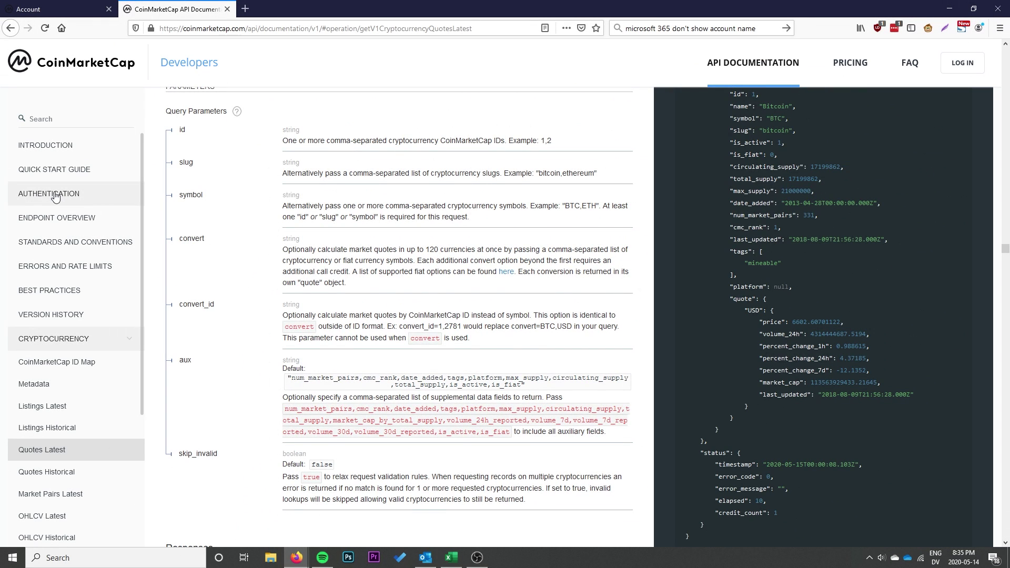
click(55, 195)
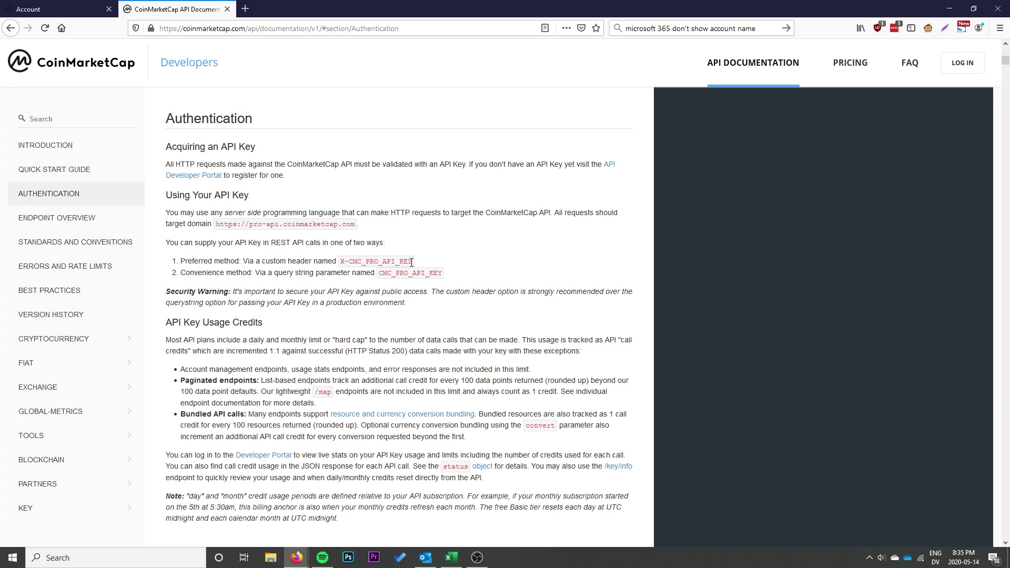
drag(412, 262, 339, 263)
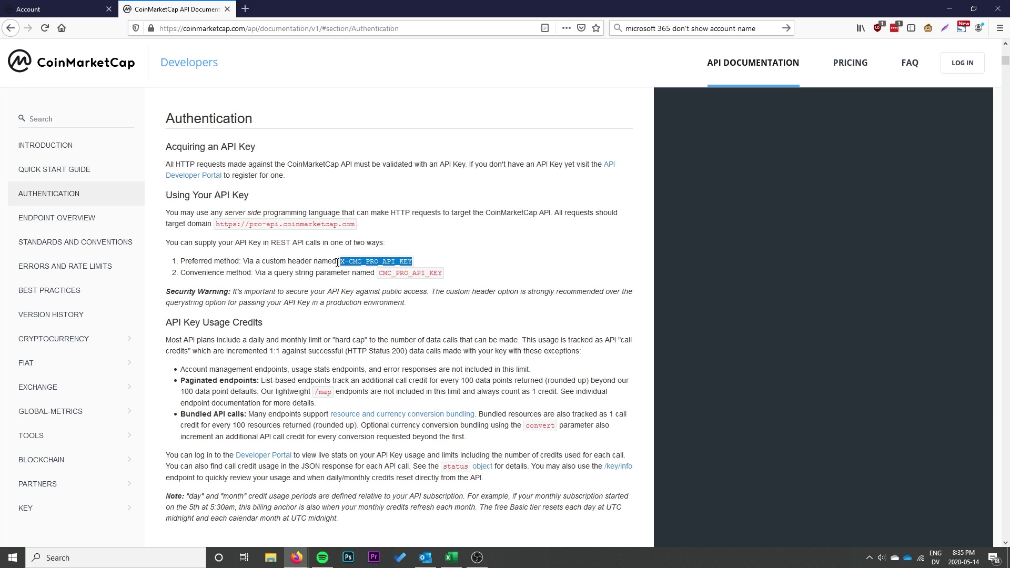
click(337, 263)
drag(191, 274, 447, 278)
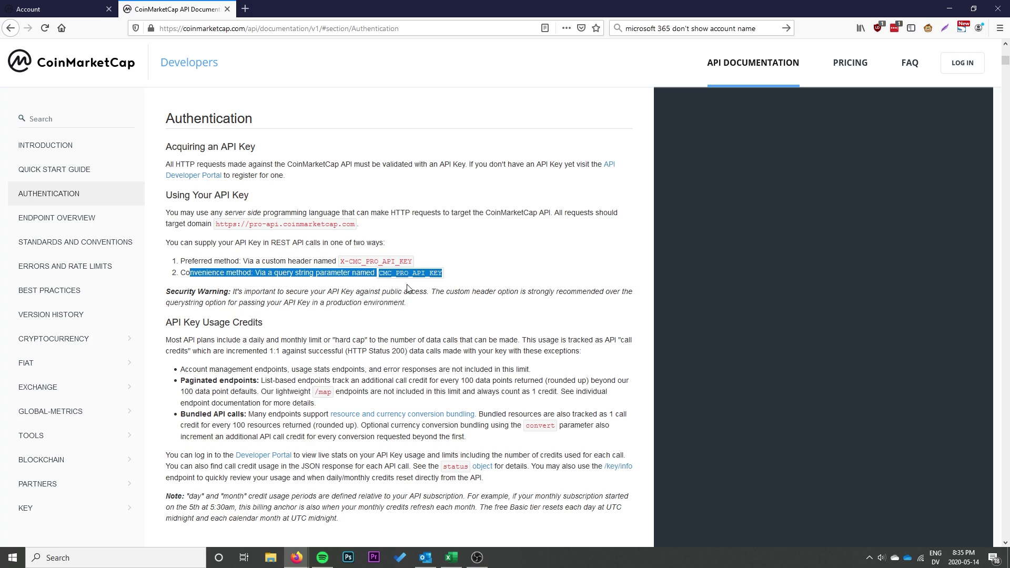
click(366, 289)
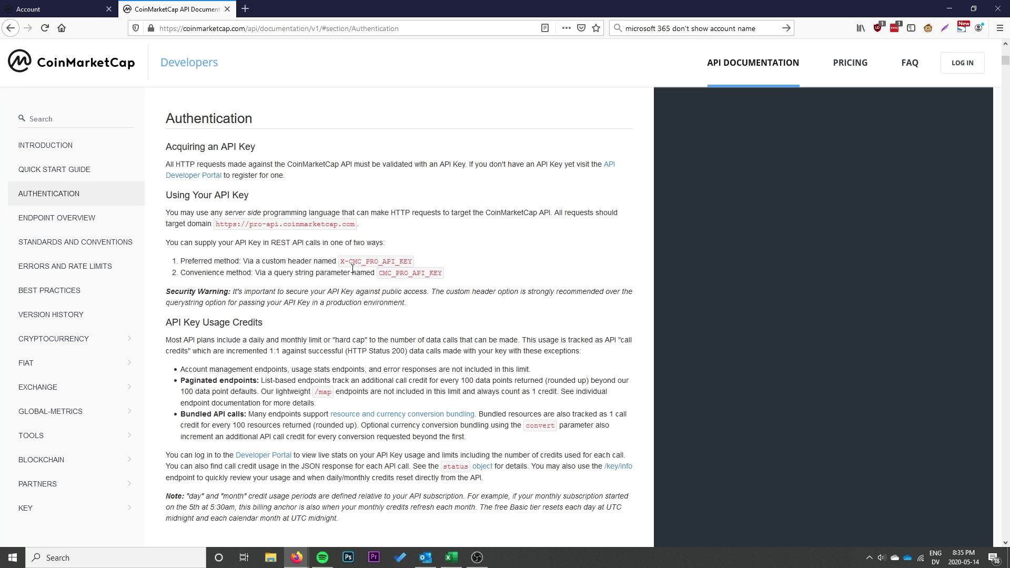
drag(339, 262, 416, 263)
click(333, 258)
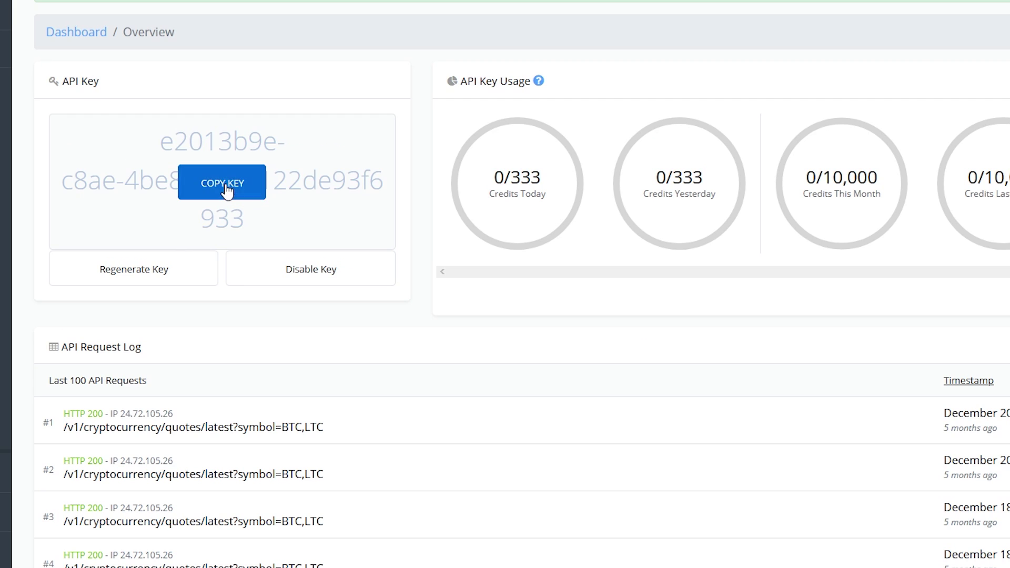
Copy the API key from the CoinMarketCap account dashboard and paste it as the request header's value in Excel
click(230, 184)
key(alt+Tab)
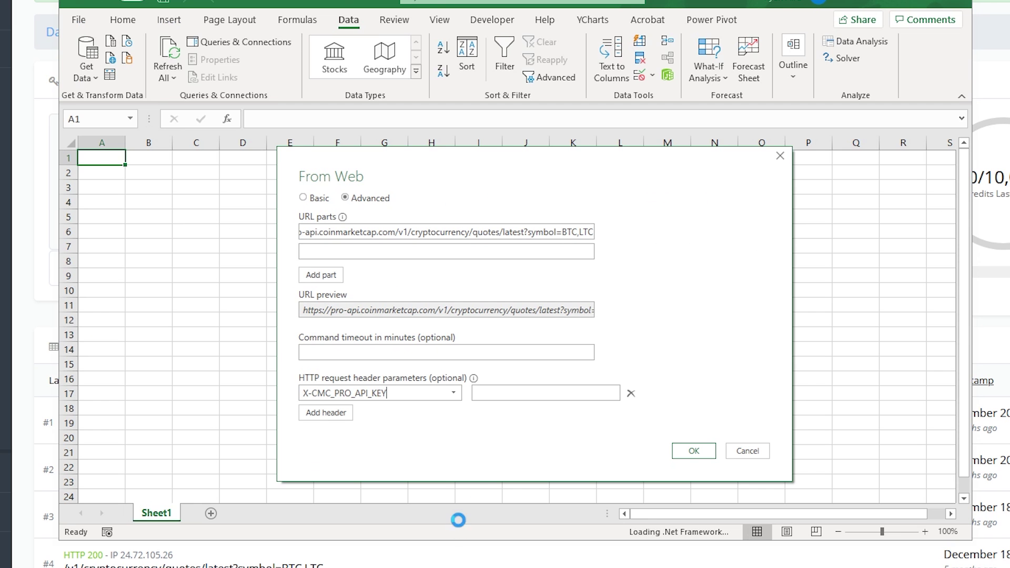
click(481, 393)
key(ctrl+v)
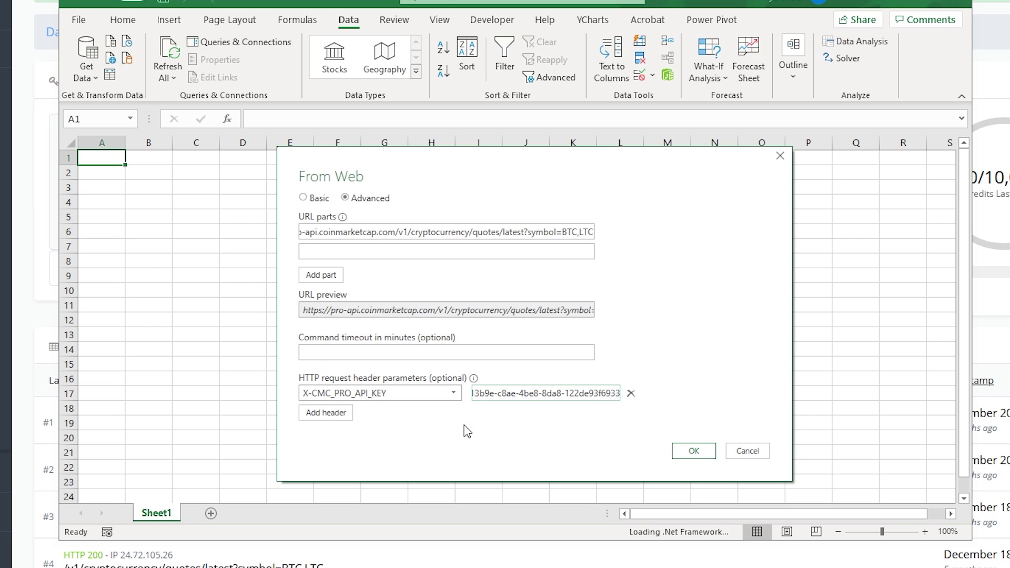
click(704, 457)
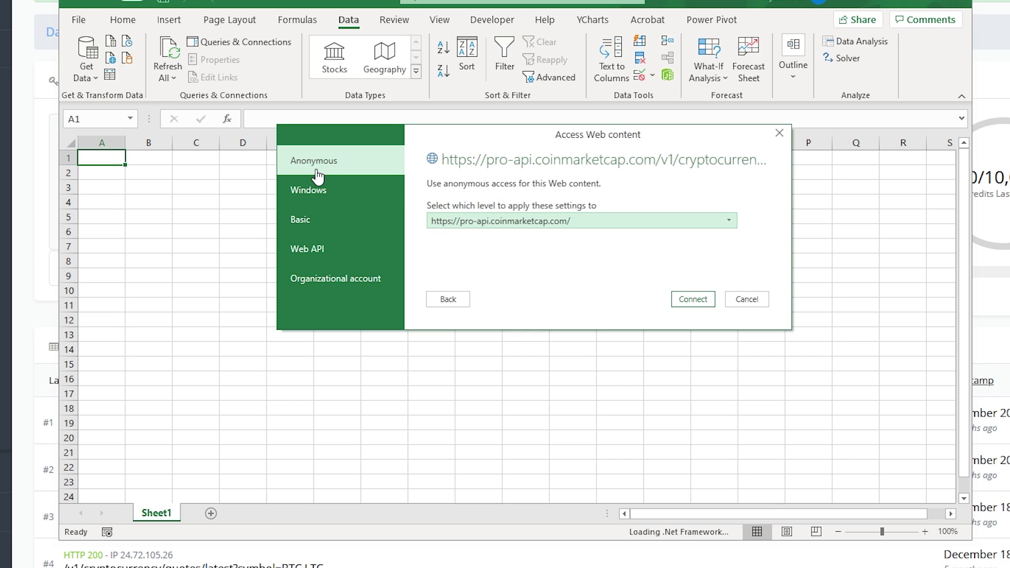
click(692, 305)
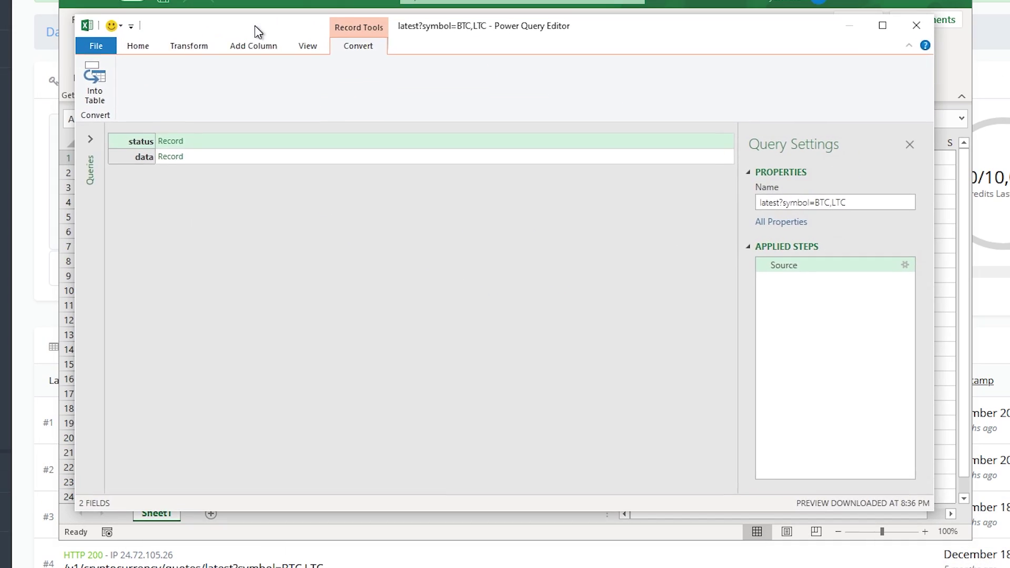
mouse_move(254, 25)
mouse_down()
mouse_move(270, 27)
mouse_move(267, 8)
mouse_move(256, 14)
mouse_up()
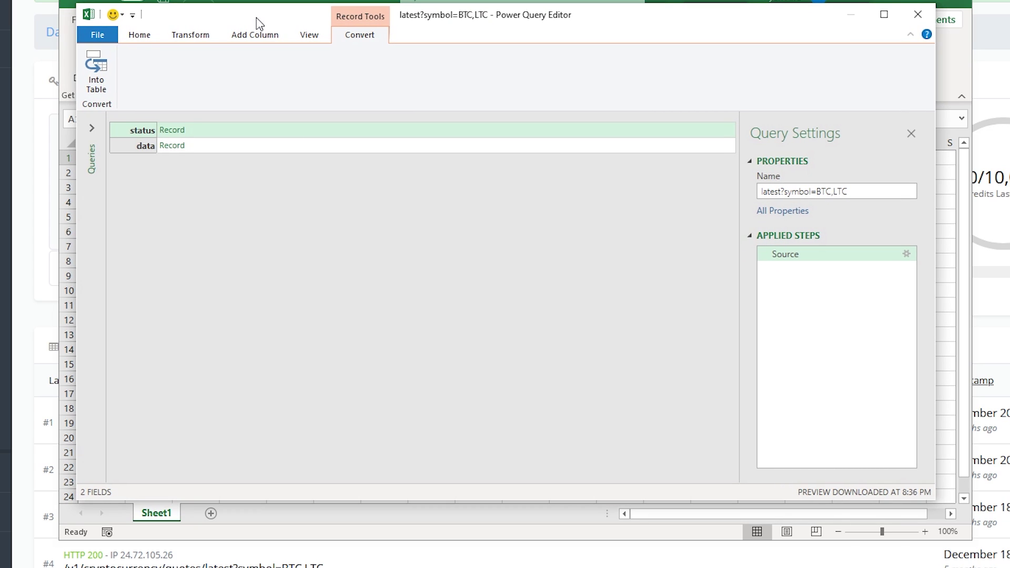
Drill into the status record to inspect its fields, and remove the resulting navigation step
click(182, 137)
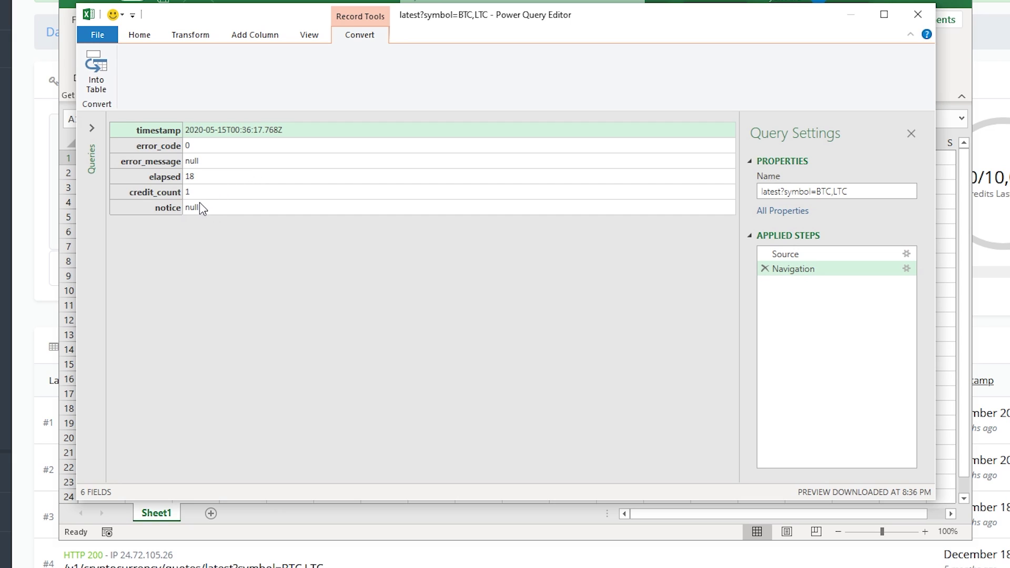
click(199, 163)
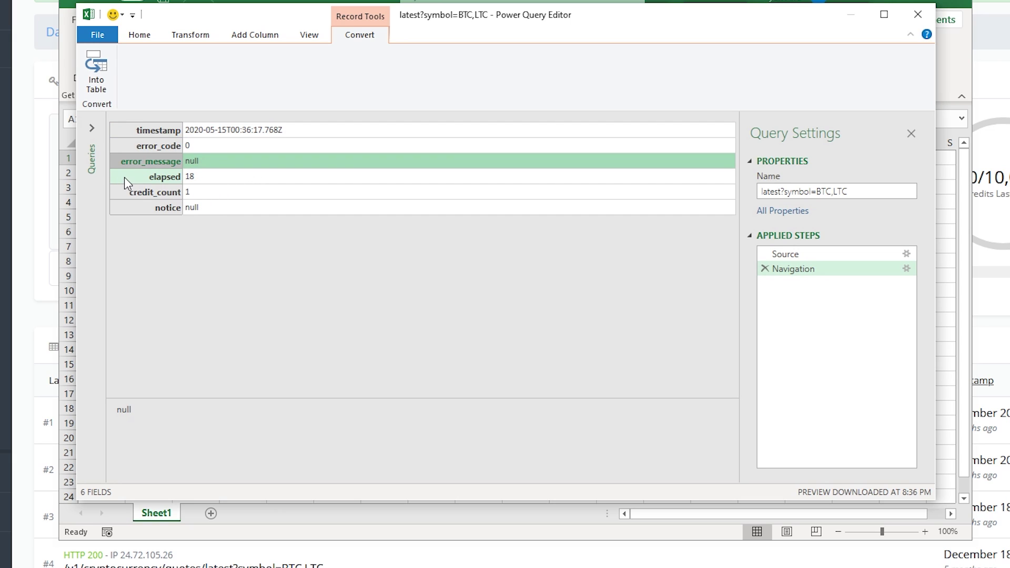
click(765, 269)
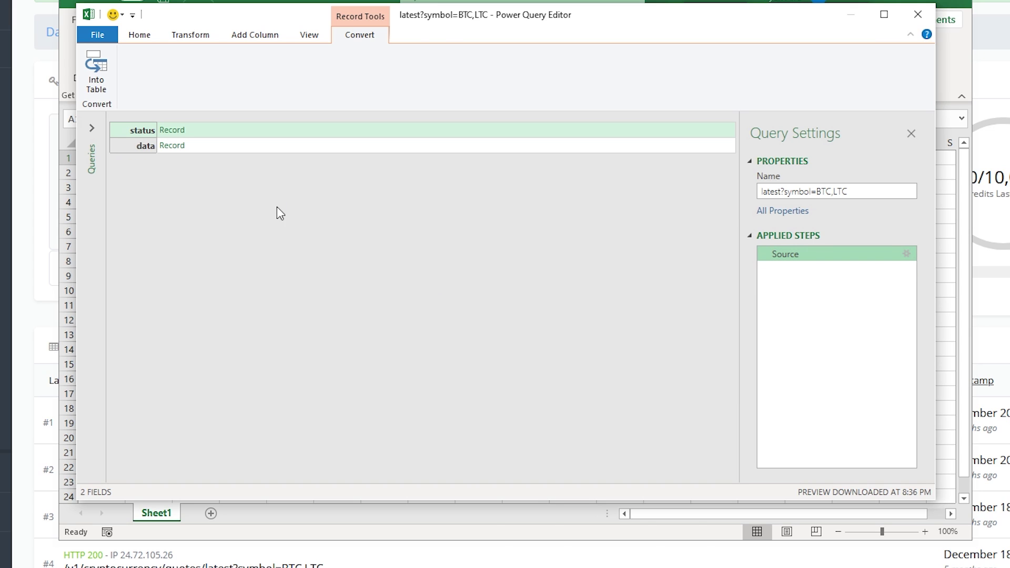
Drill into the data record of the API response
mouse_move(428, 17)
mouse_down()
mouse_move(439, 16)
mouse_move(432, 19)
mouse_up()
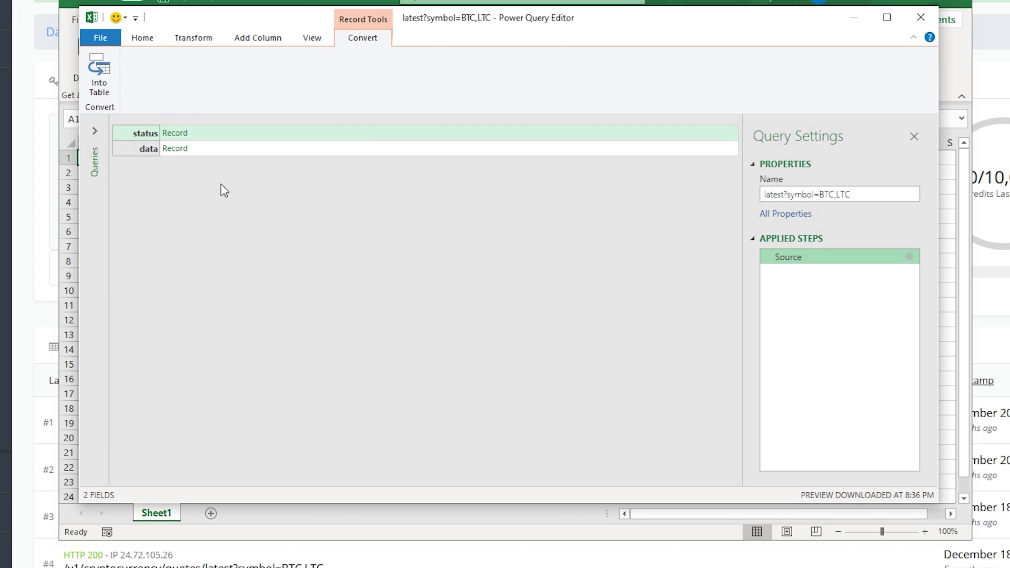
click(175, 153)
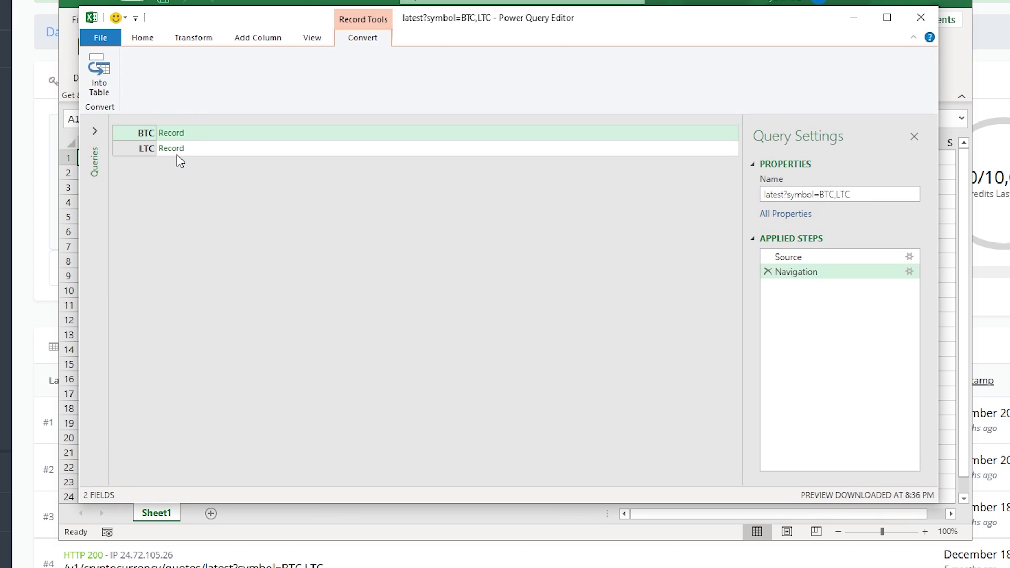
Convert the data record into a table and expand its Value column to only the name, symbol, slug and quote fields
click(99, 79)
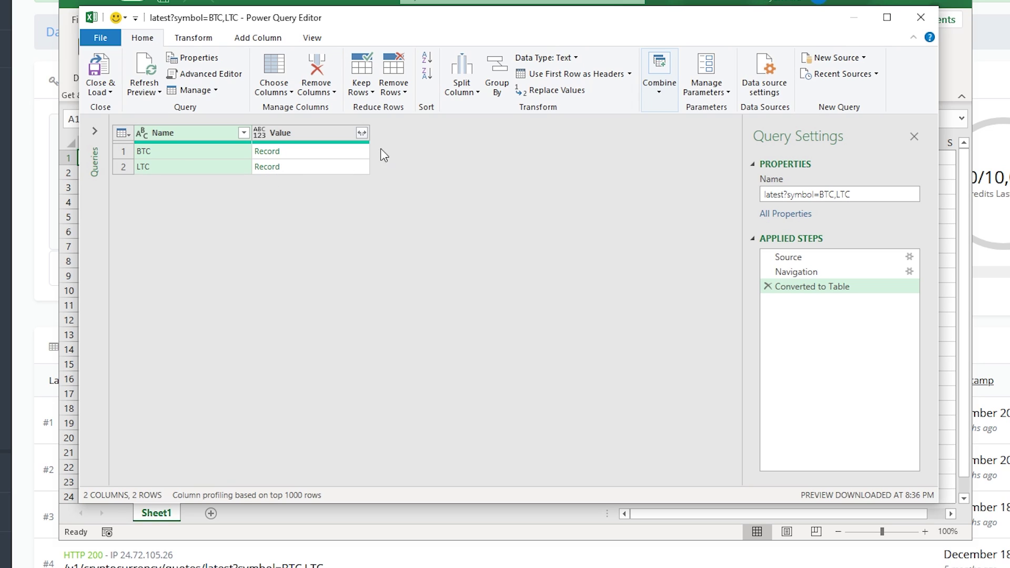
click(361, 133)
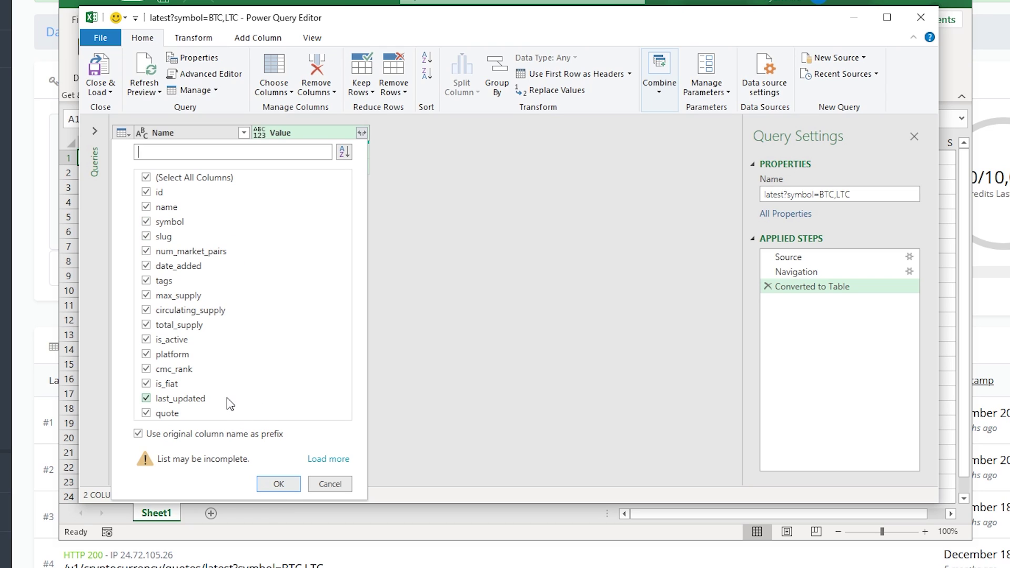
click(146, 324)
click(146, 310)
click(148, 296)
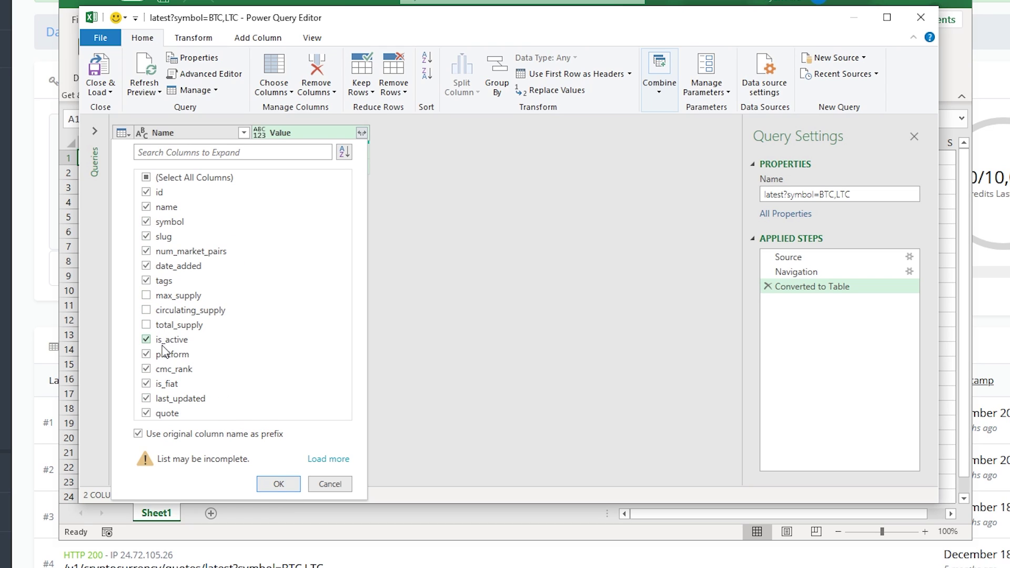
click(179, 271)
click(155, 192)
click(157, 255)
click(178, 399)
click(173, 383)
click(177, 369)
click(168, 283)
click(171, 340)
click(172, 355)
click(279, 484)
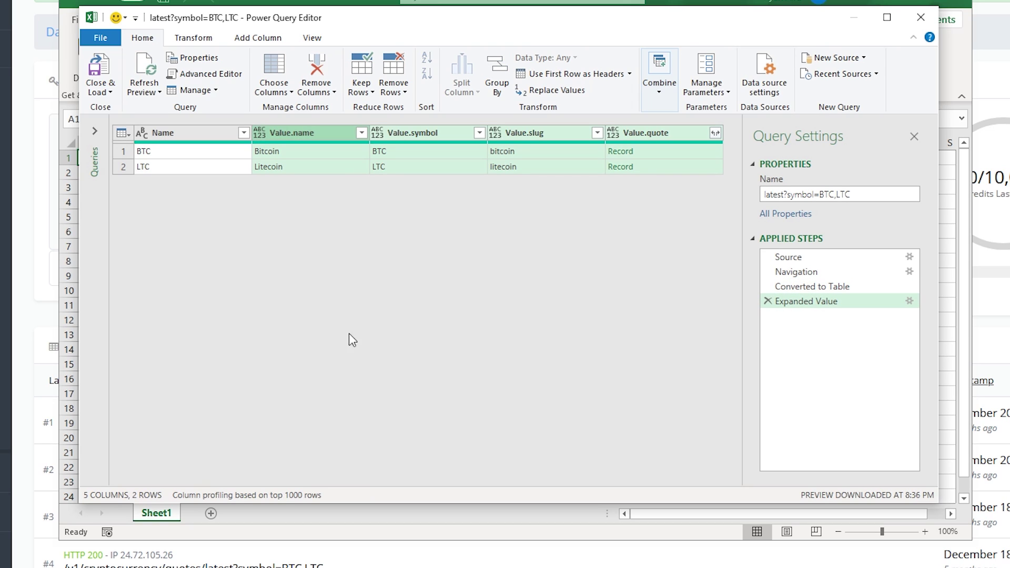
Inspect the BTC and LTC entries in the Name, Value.name, Value.symbol and Value.slug columns
click(292, 152)
click(295, 166)
click(403, 152)
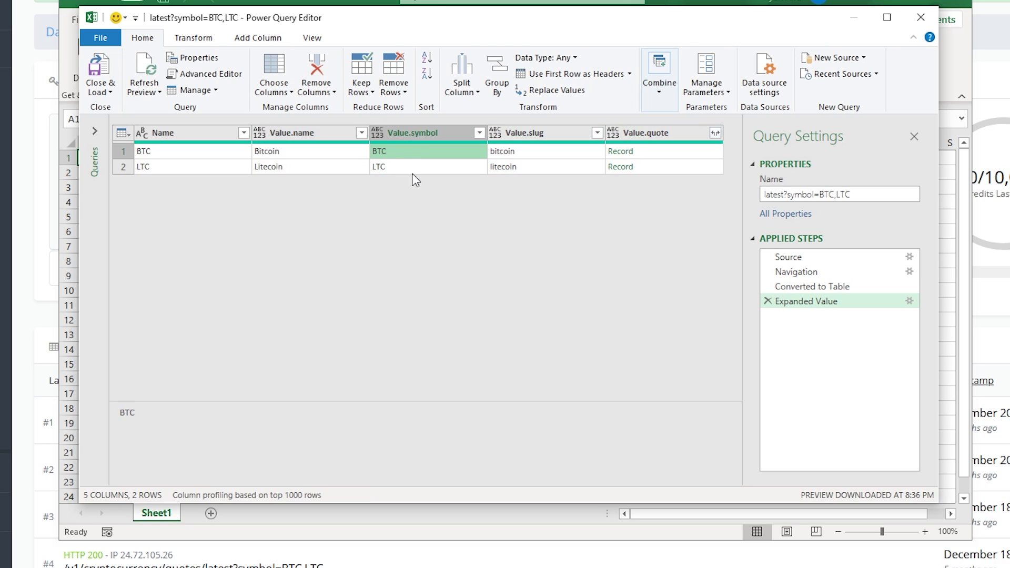
click(408, 167)
click(165, 153)
click(187, 166)
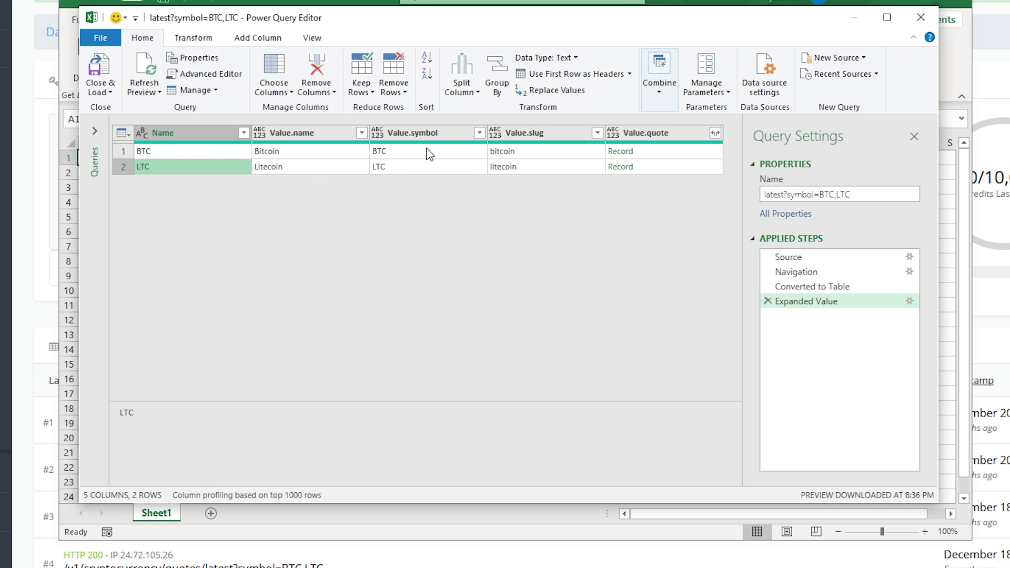
click(425, 170)
click(530, 166)
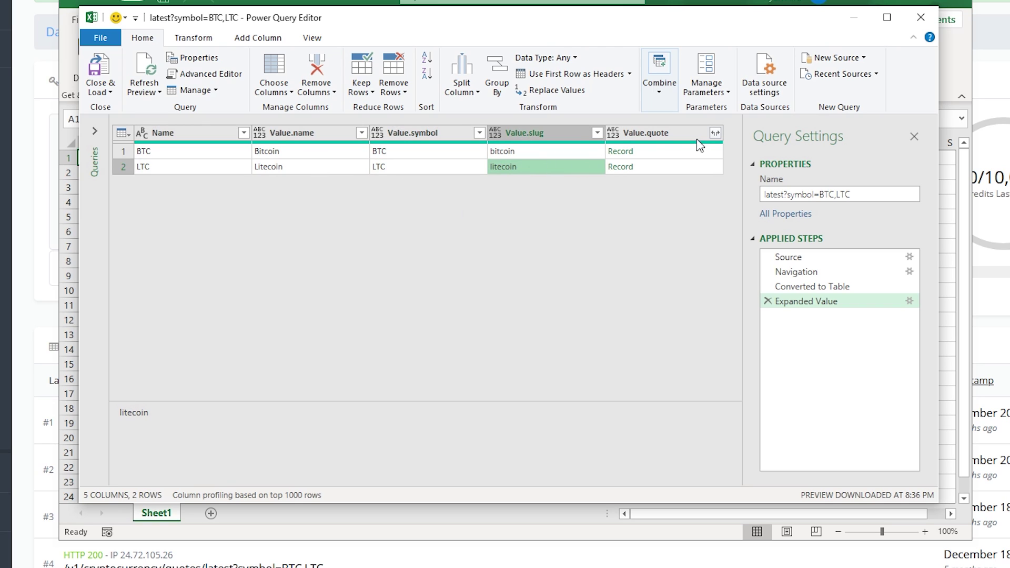
Expand Value.quote to its USD record, and expand that record into all its fields, from price through last_updated
click(716, 133)
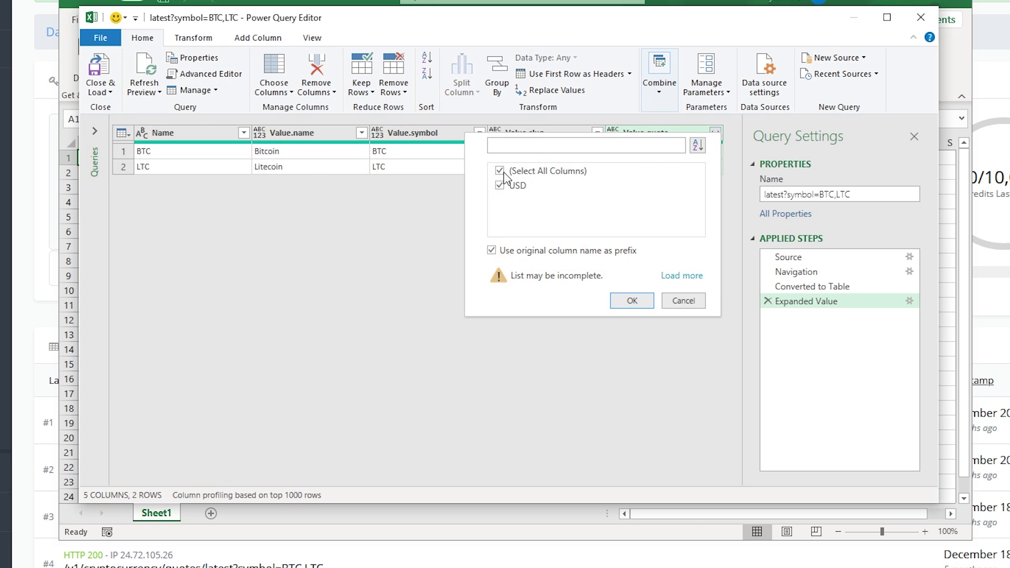
click(640, 298)
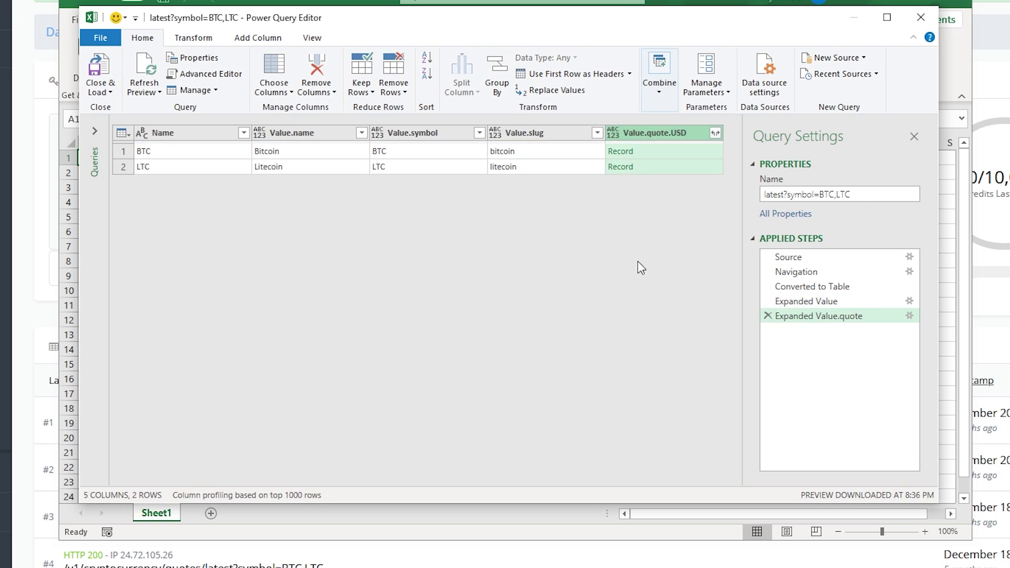
click(715, 133)
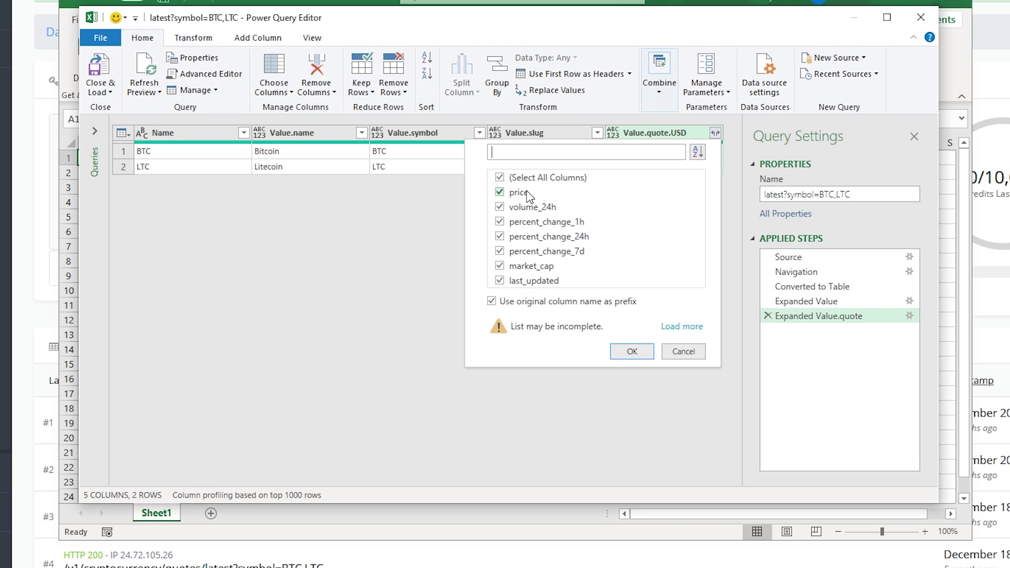
click(633, 352)
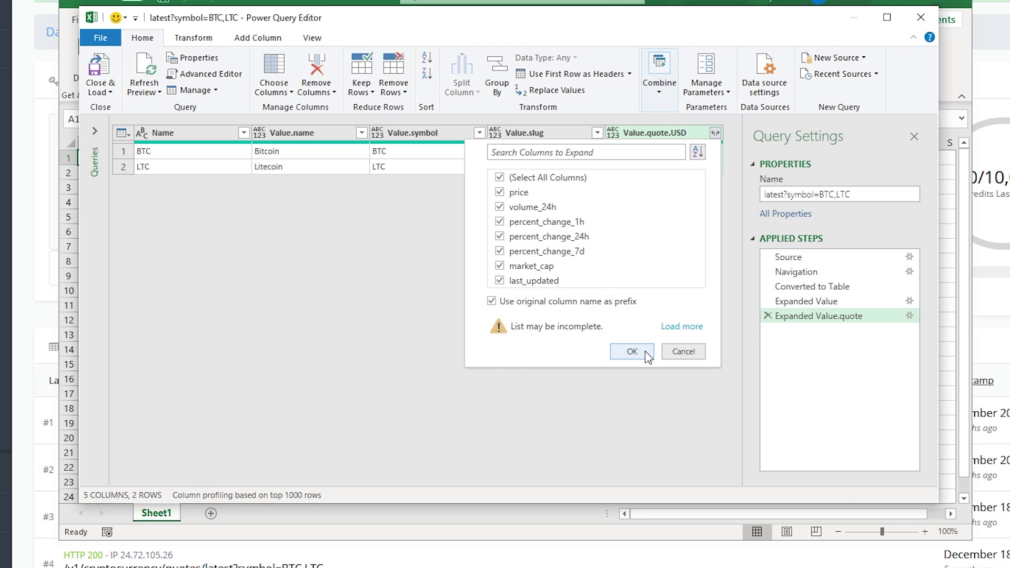
drag(278, 482, 156, 442)
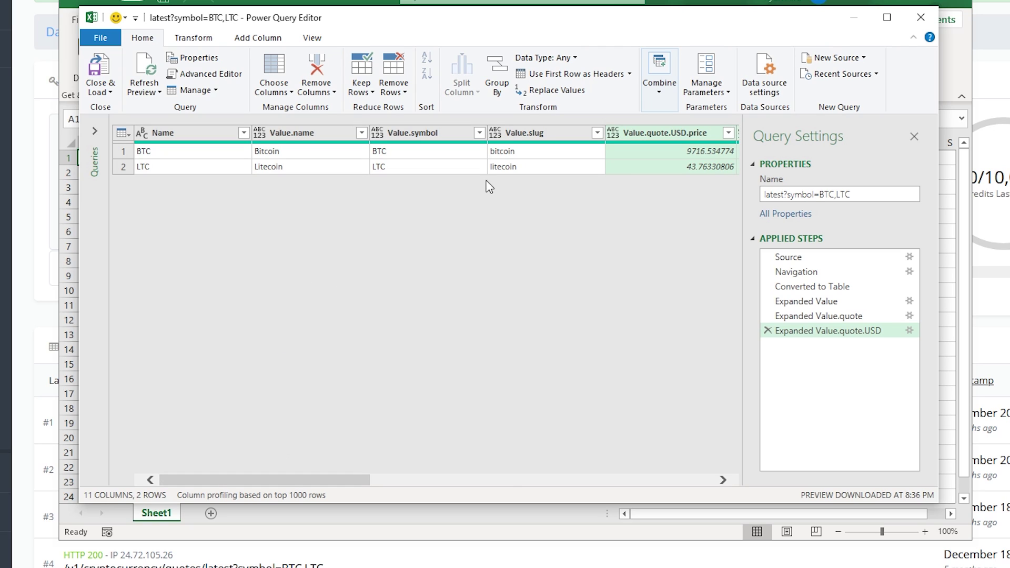
Review the slug, symbol and name cells of the expanded table and the available column transformations
click(510, 151)
click(500, 166)
click(451, 152)
click(447, 166)
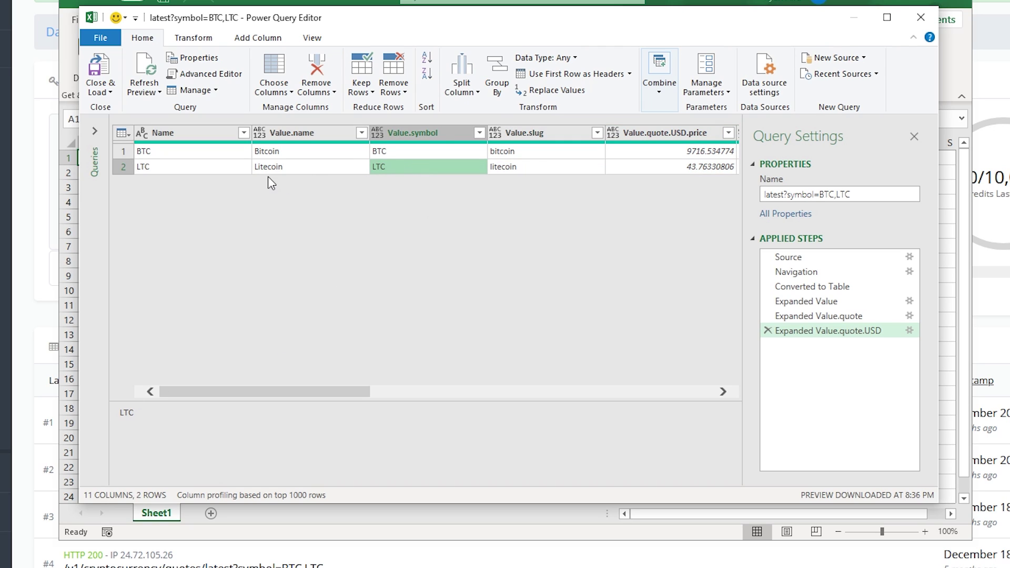
click(312, 166)
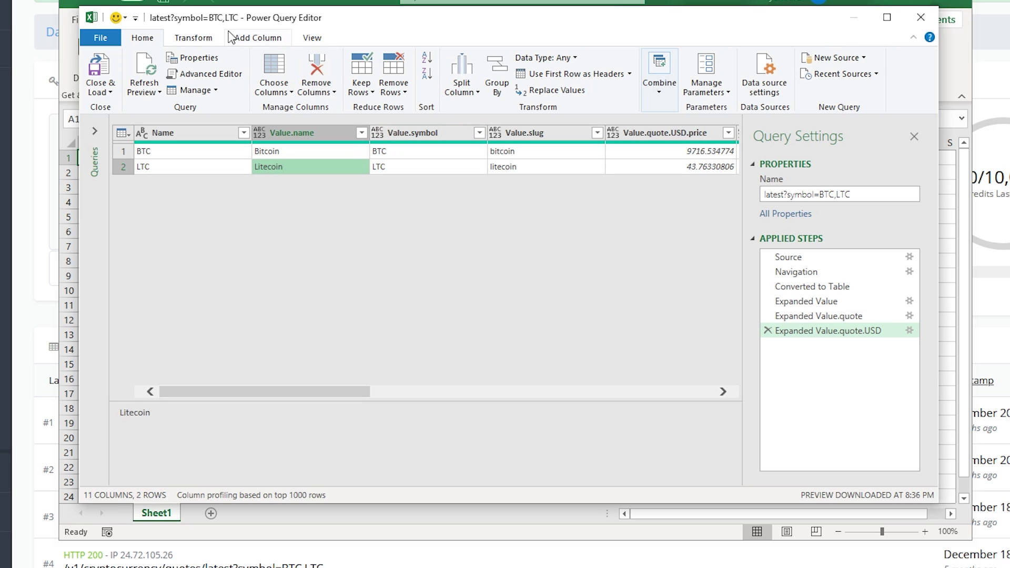
click(194, 38)
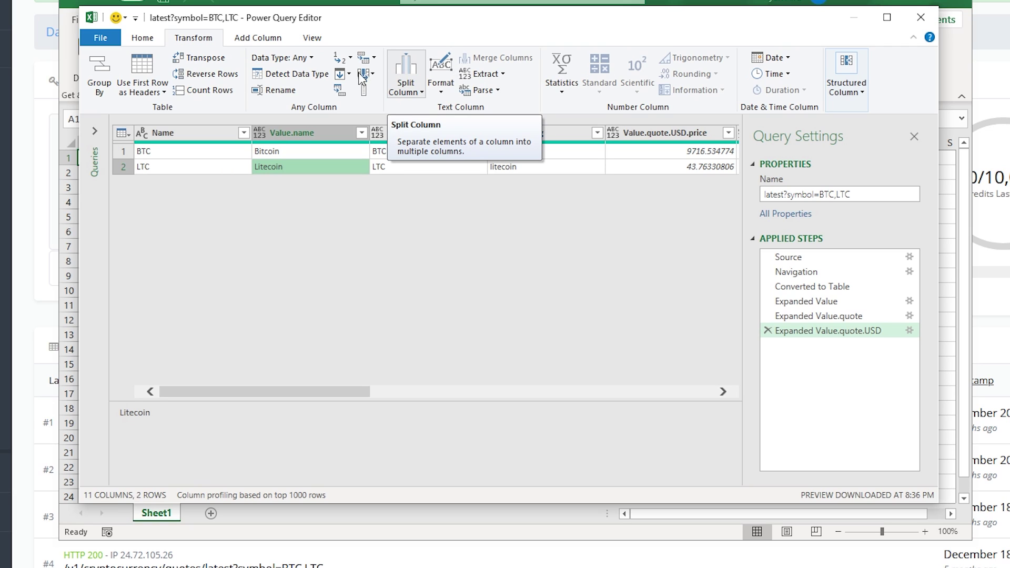
click(145, 39)
drag(296, 27, 300, 30)
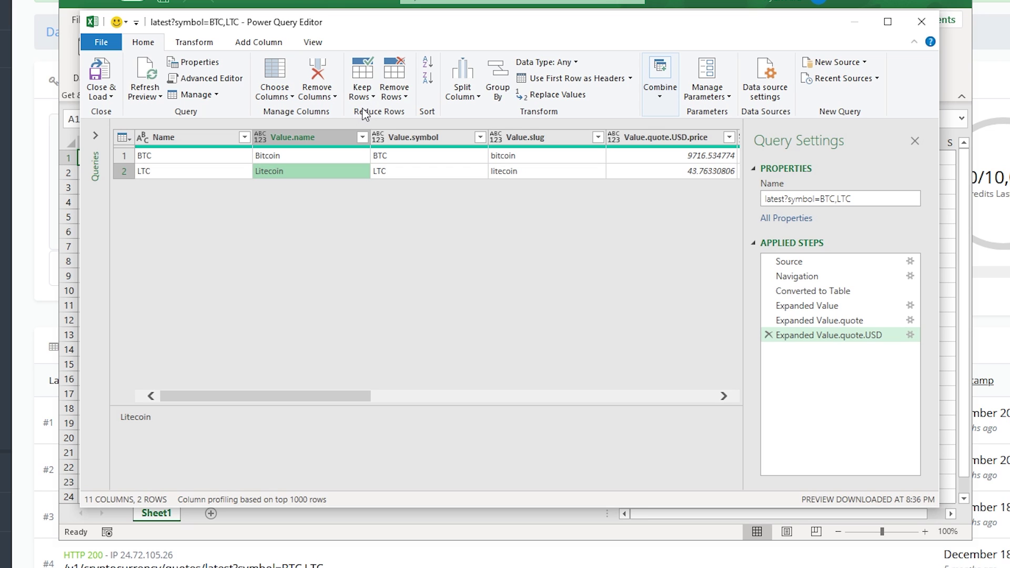
Load the query results into a new worksheet and check the BTC and LTC price cells
click(108, 74)
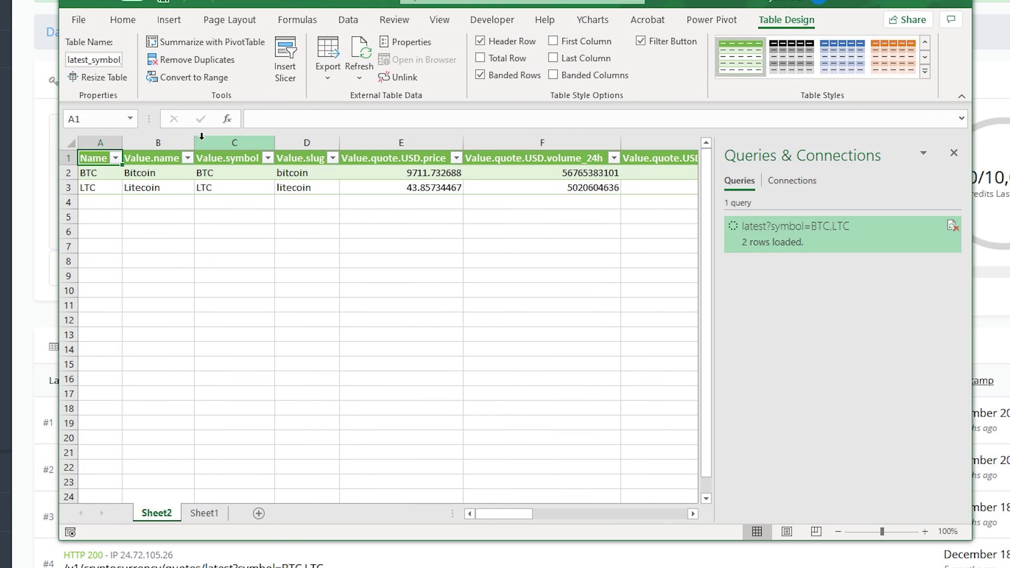
click(422, 172)
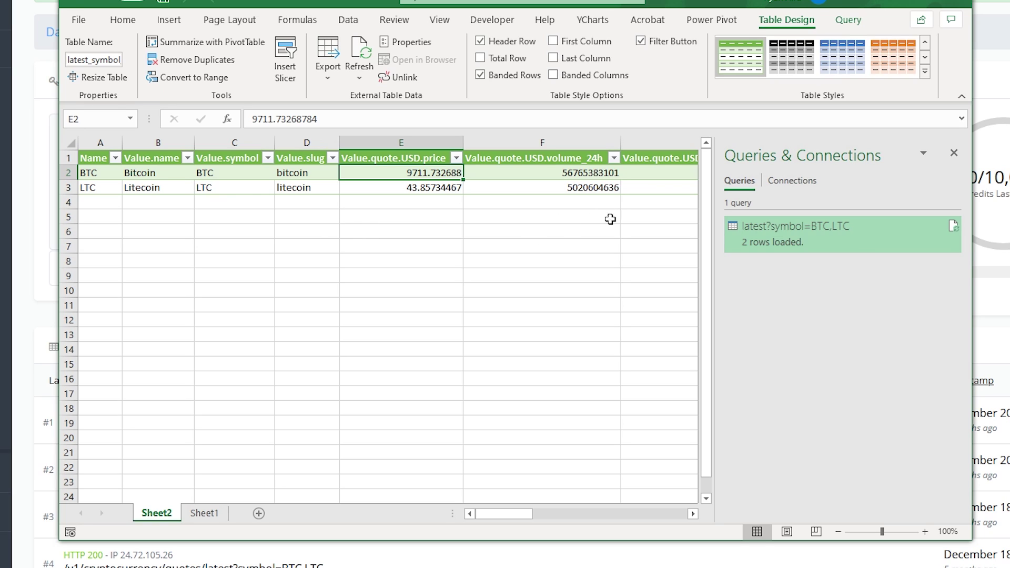
drag(266, 176, 442, 193)
click(442, 190)
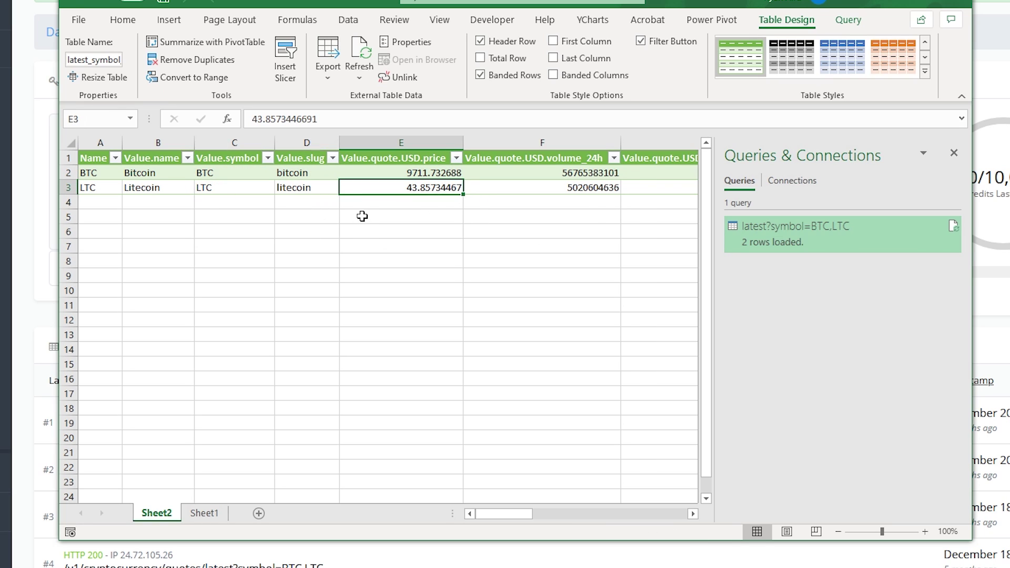
drag(523, 515, 494, 518)
Set the query's properties to refresh data when opening the file and every 1 minute
click(847, 20)
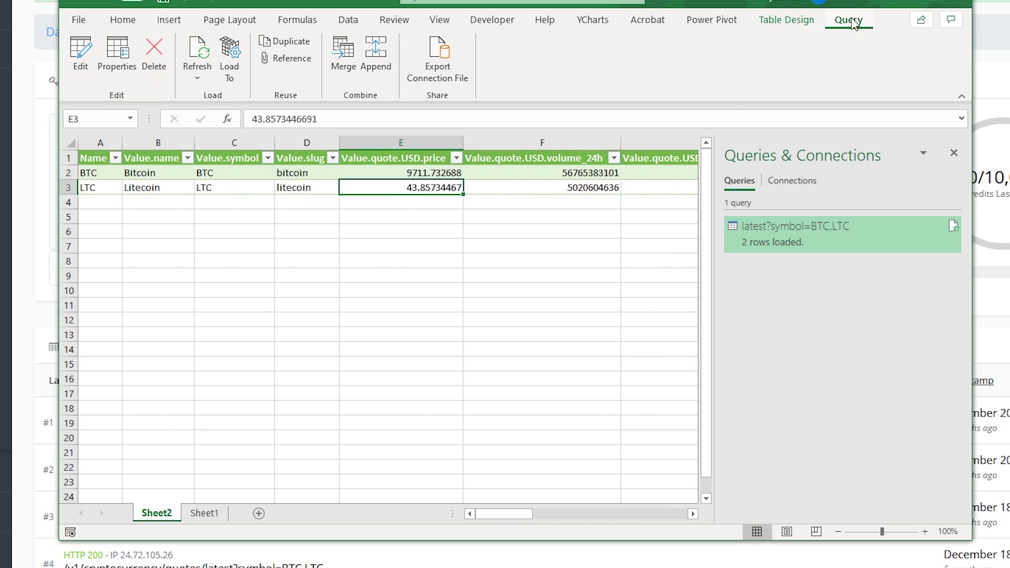
click(117, 67)
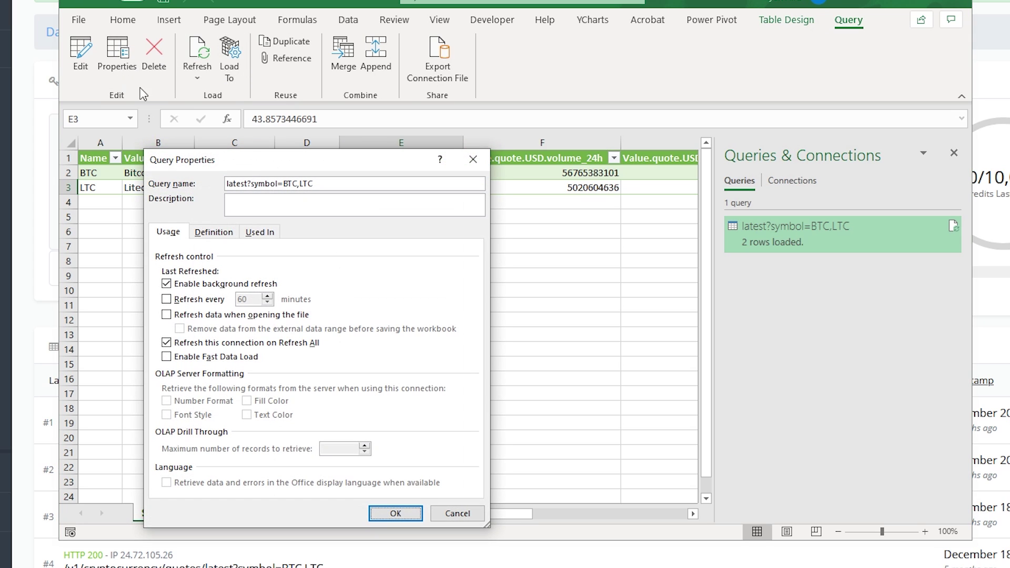
drag(250, 168, 458, 90)
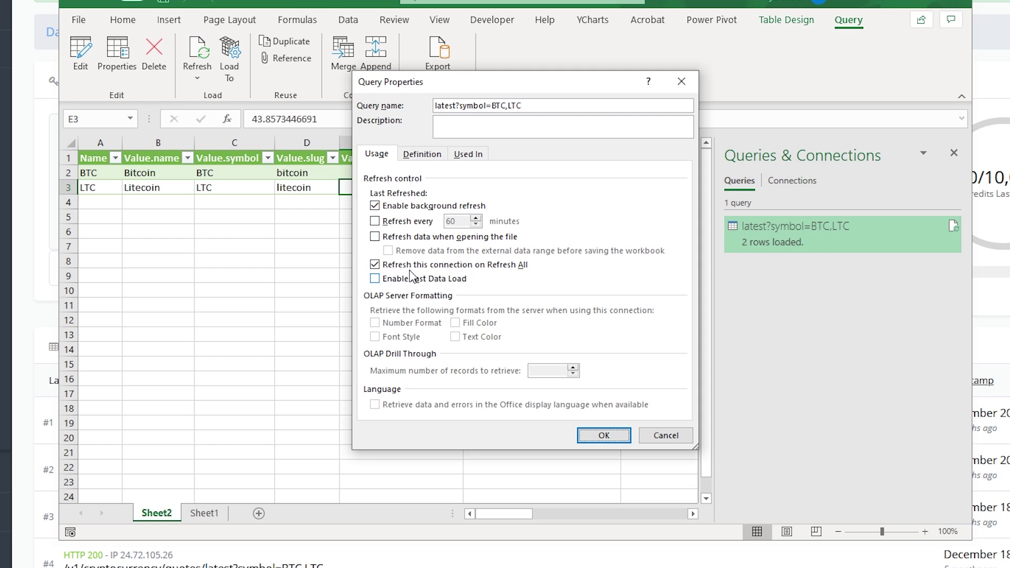
click(424, 239)
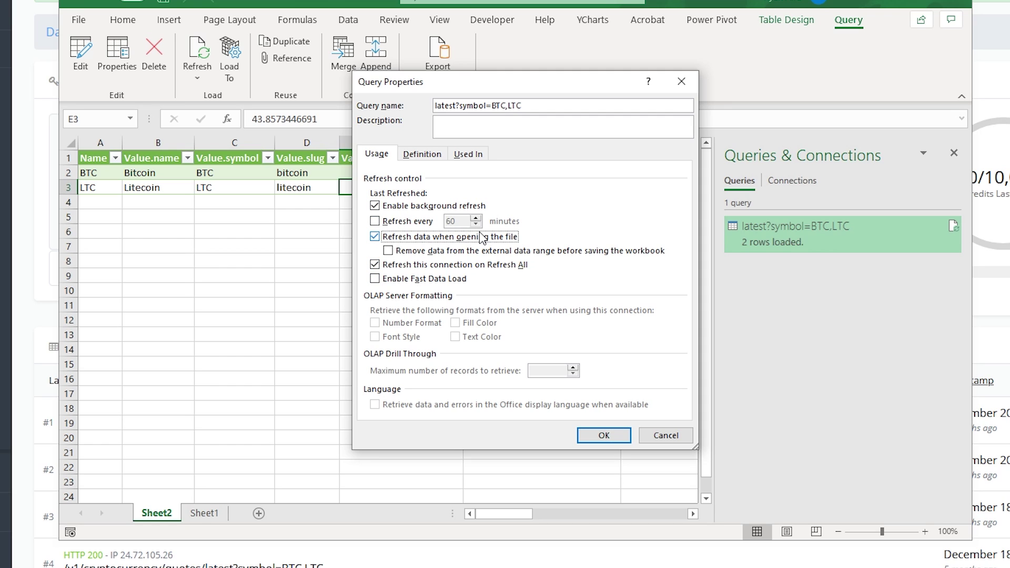
click(406, 227)
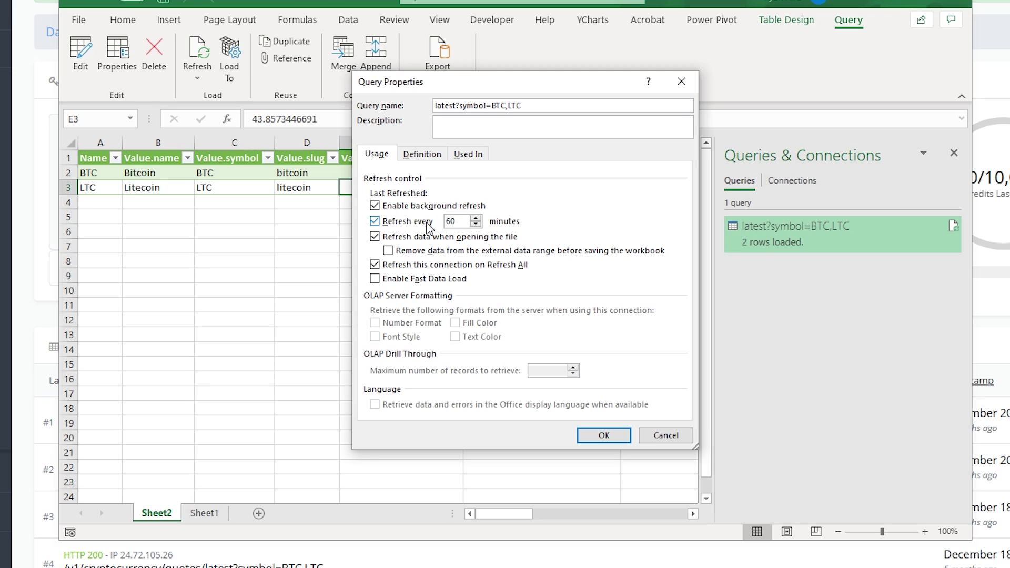
key(Tab)
text(1)
click(605, 436)
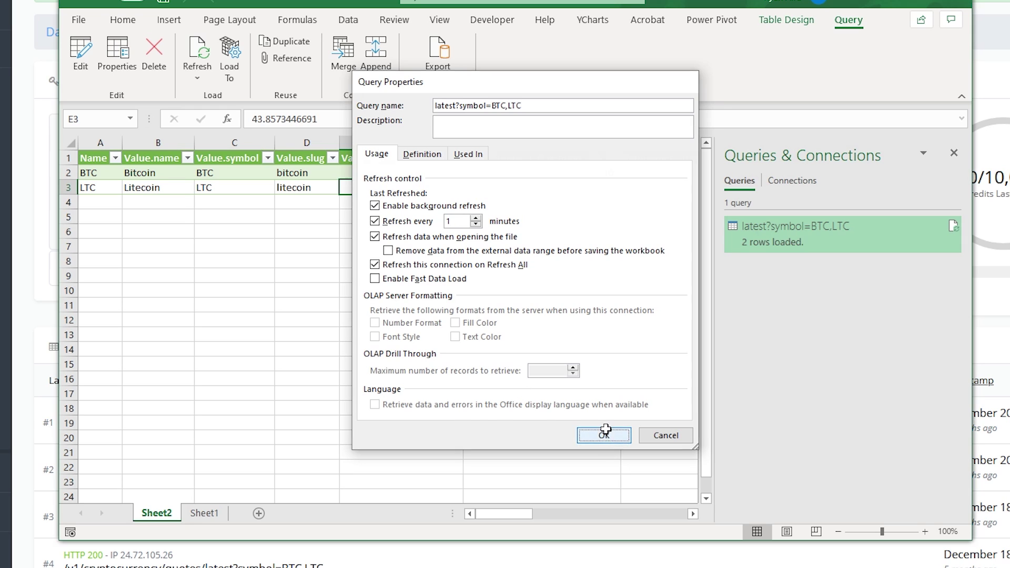
Review the loaded table across to its last_updated column and back to the prices
scroll(439, 340, right, 3)
click(442, 340)
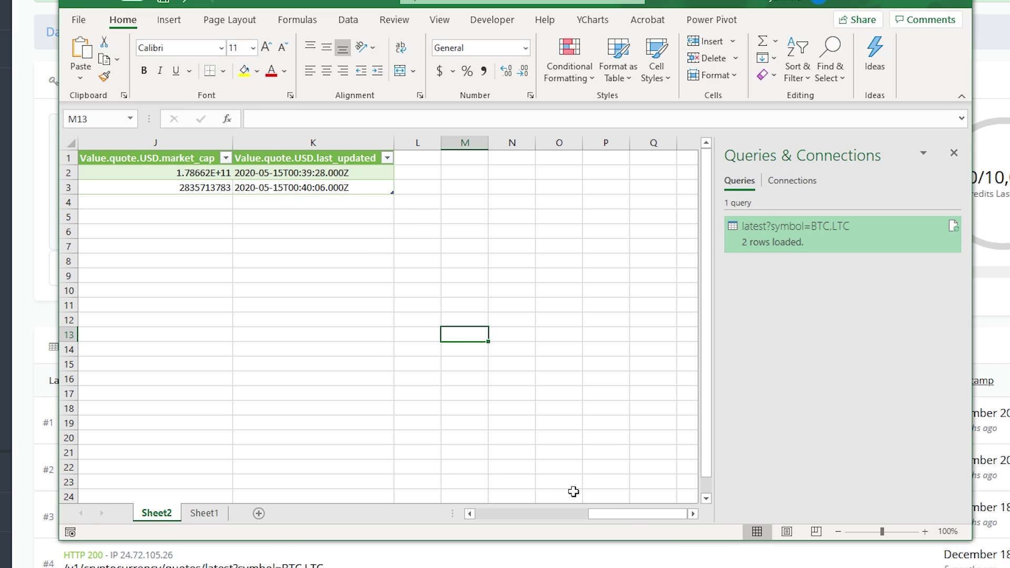
drag(616, 513, 503, 518)
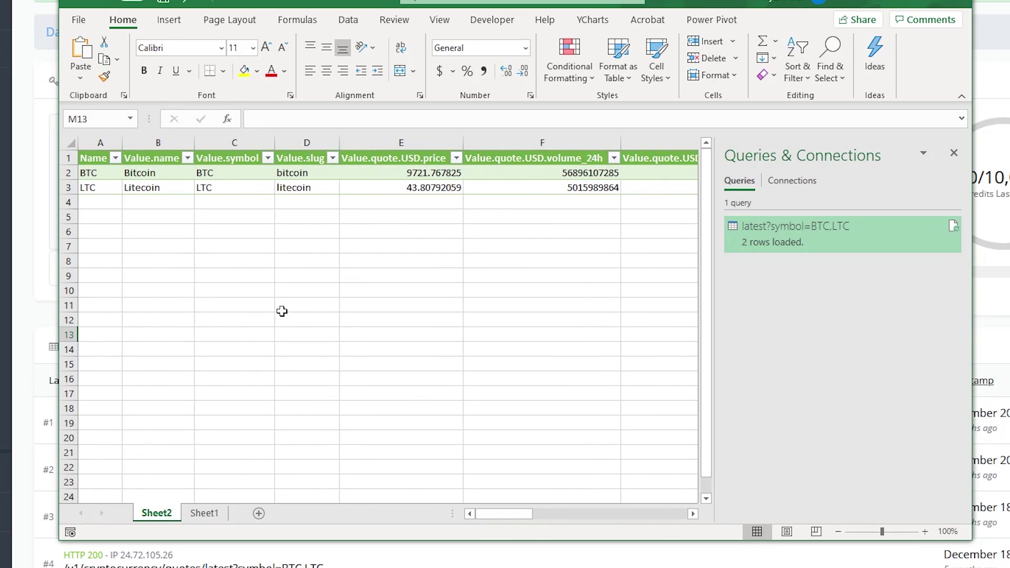